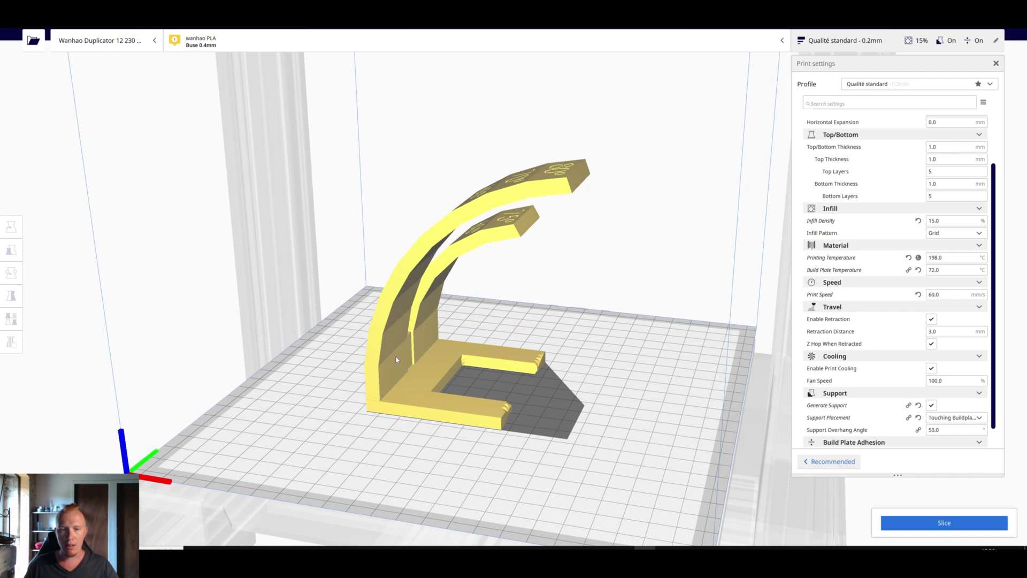
Turn support generation off and back on for the overhang test model
{"action": "right_click_drag", "start_coordinate": [570, 252], "coordinate": [636, 296]}
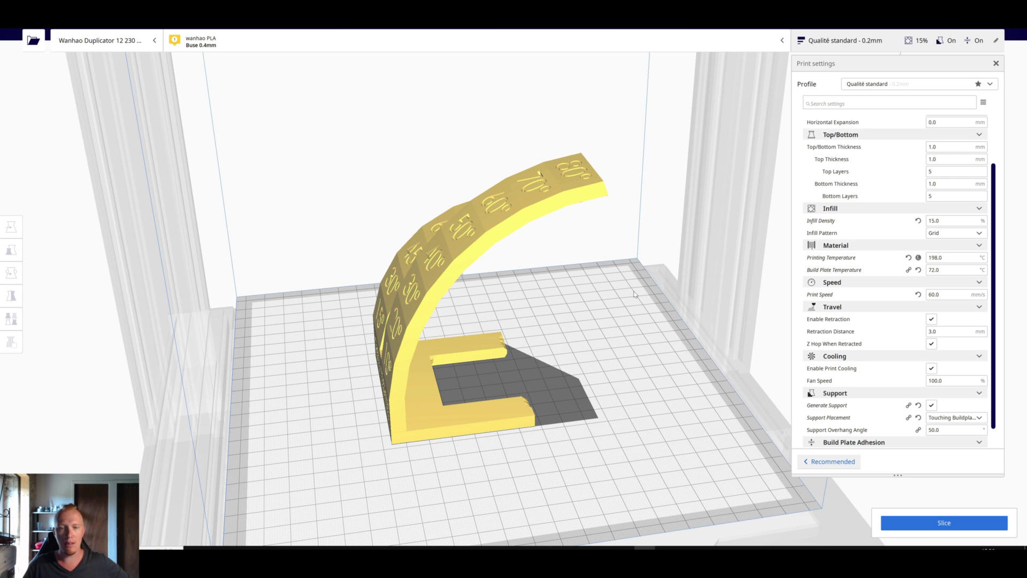
{"action": "right_click_drag", "start_coordinate": [630, 268], "coordinate": [428, 287]}
{"action": "right_click_drag", "start_coordinate": [486, 228], "coordinate": [596, 303]}
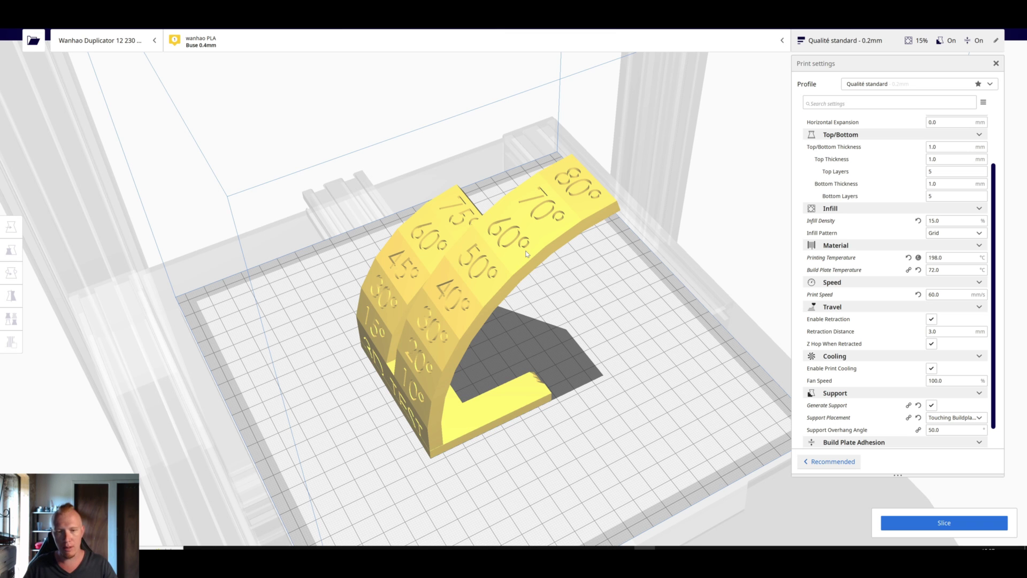
{"action": "right_click_drag", "start_coordinate": [527, 254], "coordinate": [702, 255]}
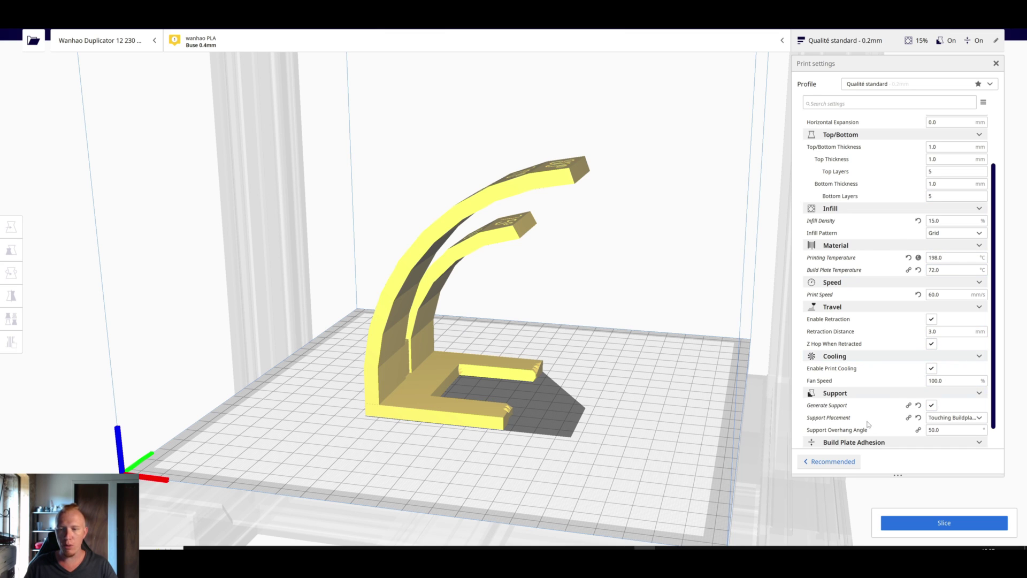
{"action": "scroll", "coordinate": [883, 406], "scroll_direction": "down", "scroll_amount": 1}
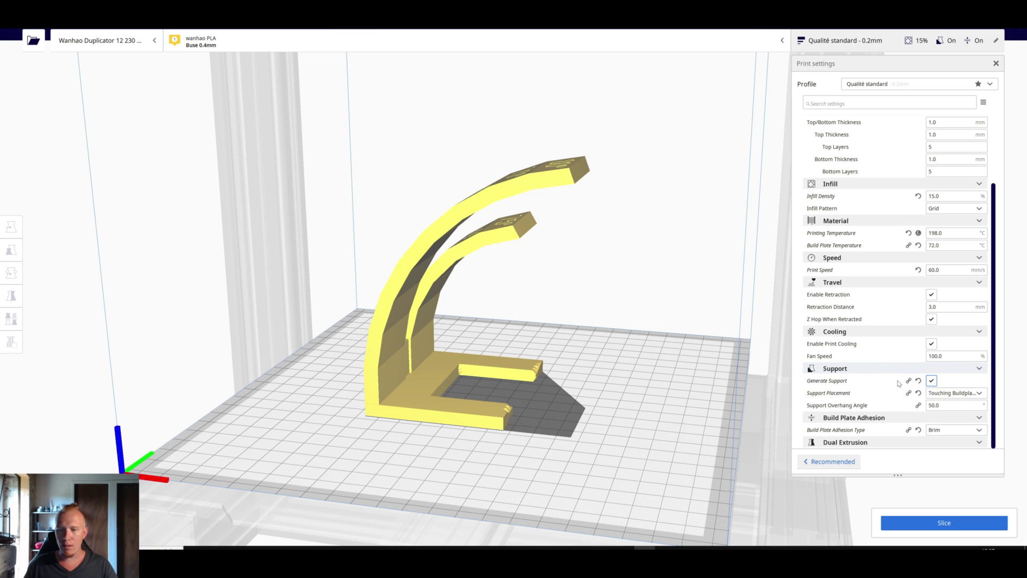
{"action": "left_click", "coordinate": [932, 381]}
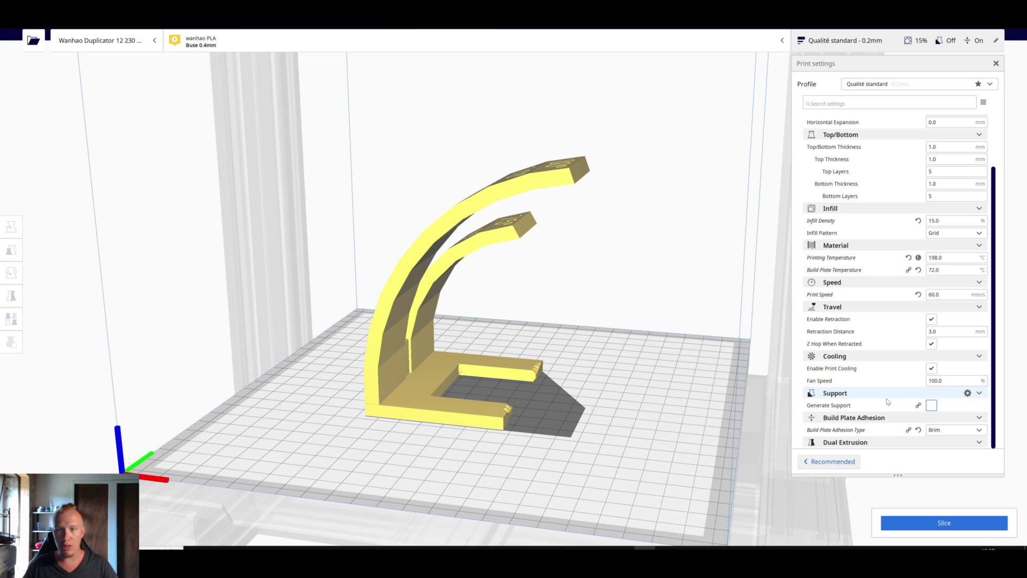
{"action": "left_click", "coordinate": [932, 406]}
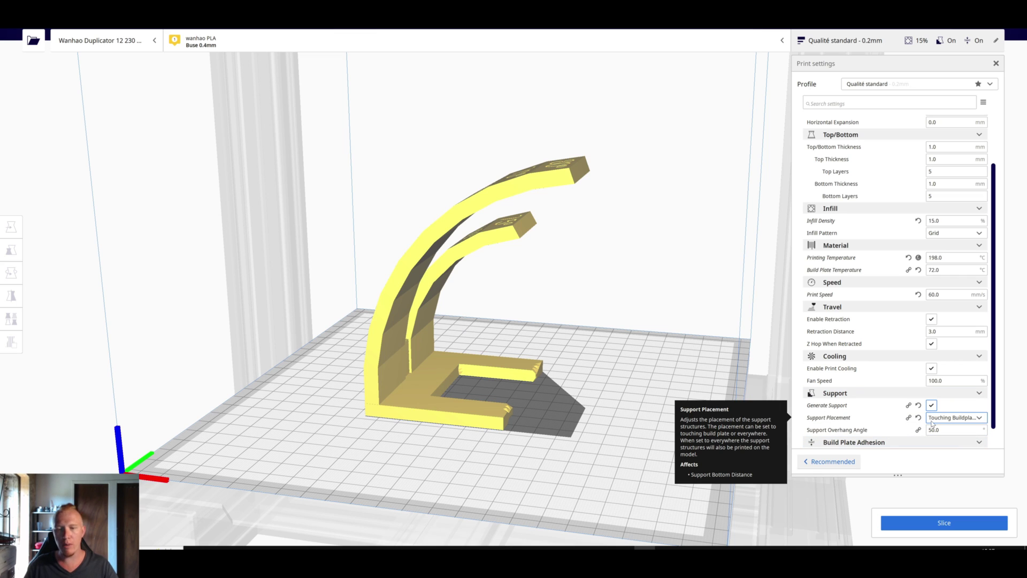
Slice the overhang test with supports touching the buildplate only and inspect them in the layer preview
{"action": "left_click", "coordinate": [923, 521]}
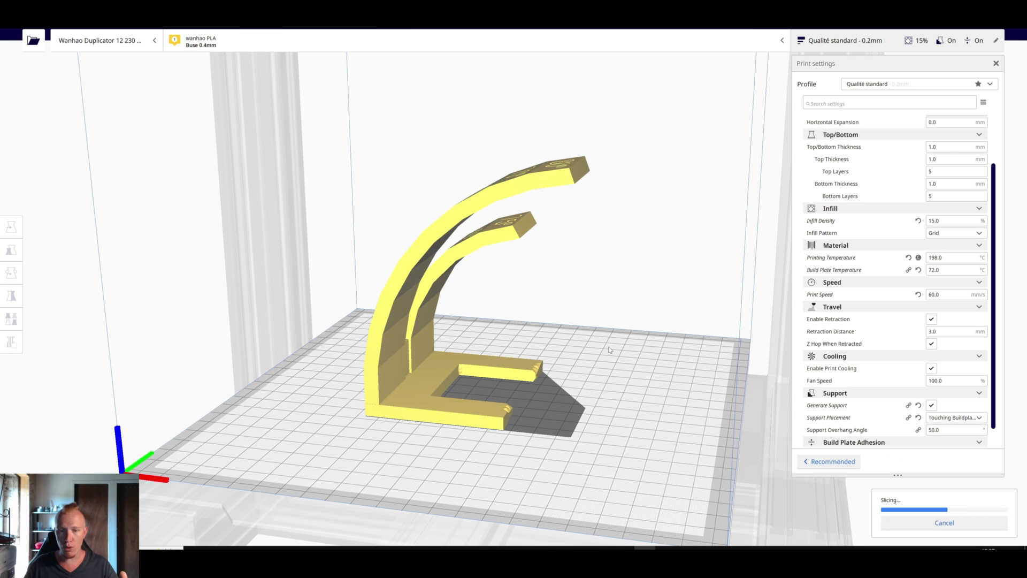
{"action": "right_click_drag", "start_coordinate": [492, 343], "coordinate": [434, 105]}
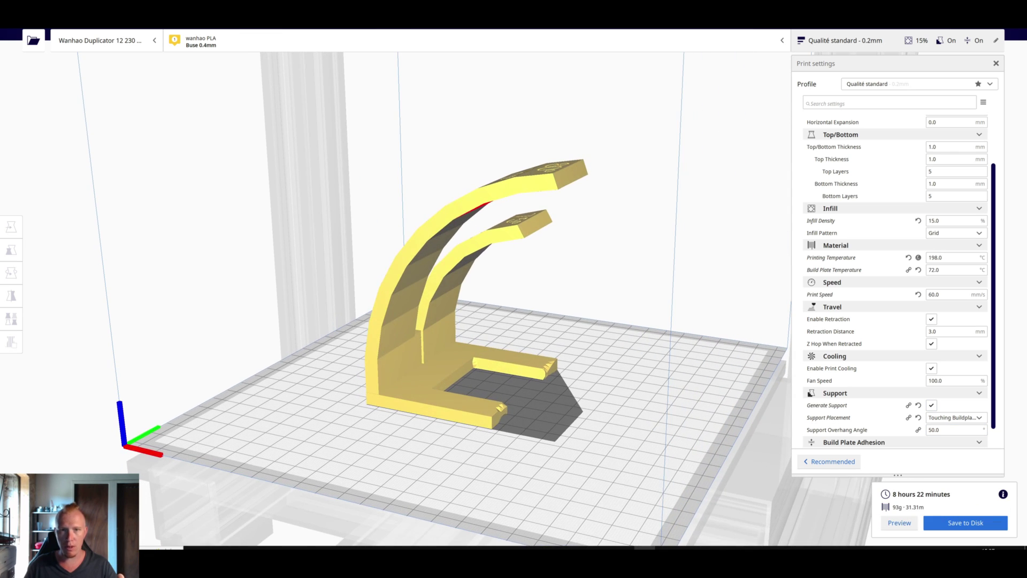
{"action": "left_click", "coordinate": [899, 522]}
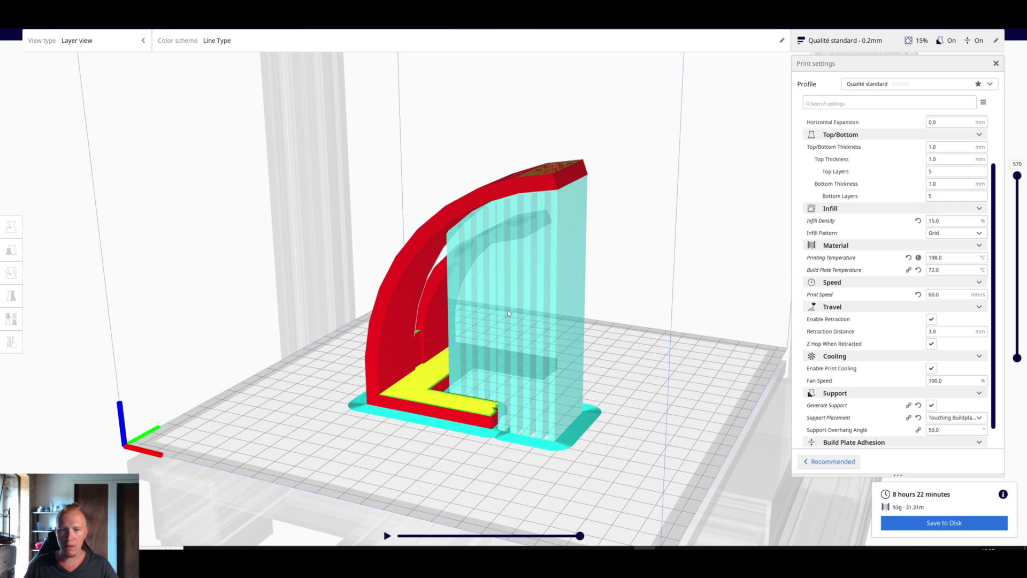
{"action": "right_click_drag", "start_coordinate": [693, 307], "coordinate": [371, 316]}
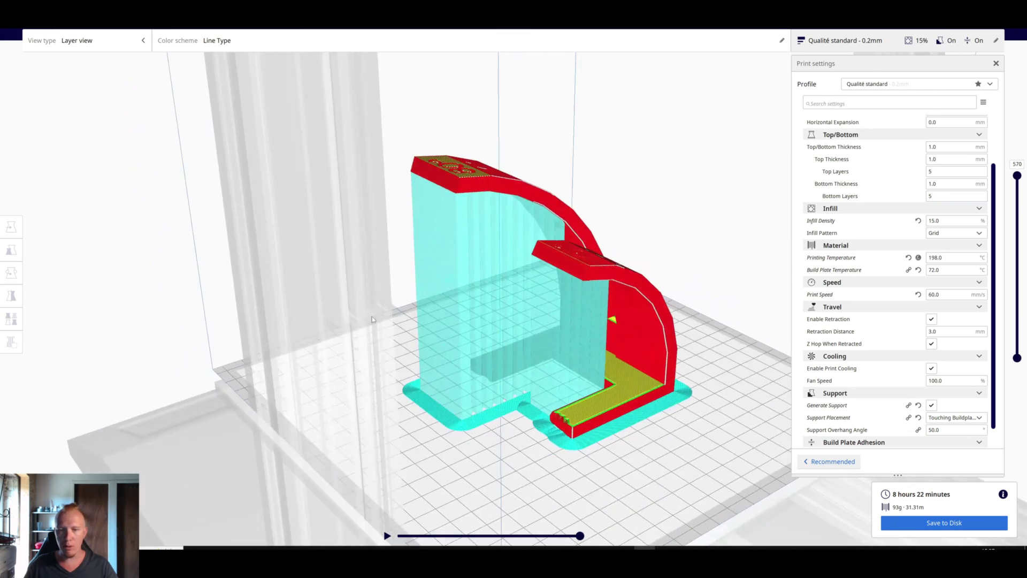
{"action": "scroll", "coordinate": [562, 349], "scroll_direction": "up", "scroll_amount": 3}
Set the support placement to Everywhere and slice the model again
{"action": "right_click_drag", "start_coordinate": [602, 349], "coordinate": [720, 277]}
{"action": "left_click", "coordinate": [955, 418]}
{"action": "left_click", "coordinate": [942, 440]}
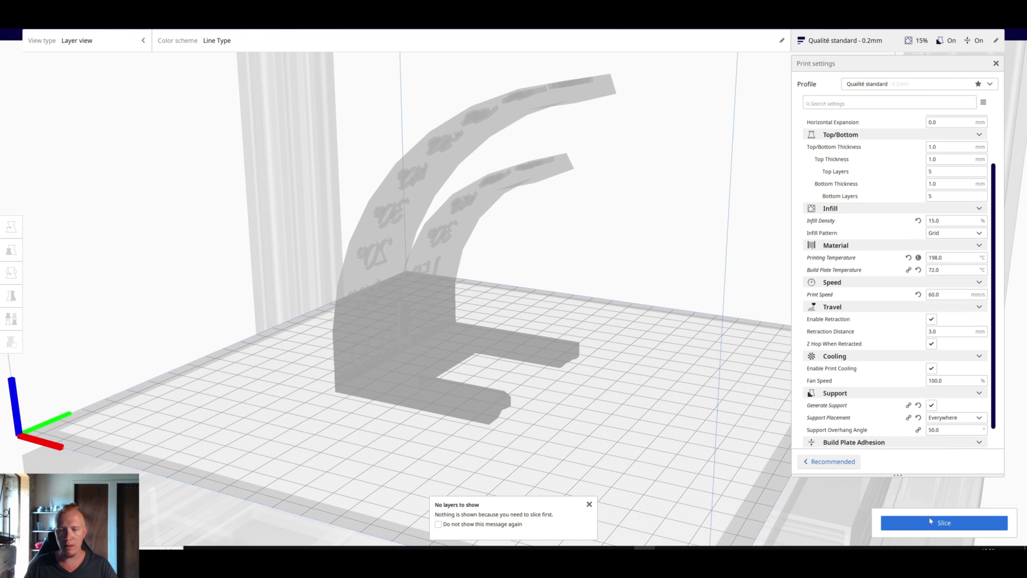
{"action": "left_click", "coordinate": [931, 522]}
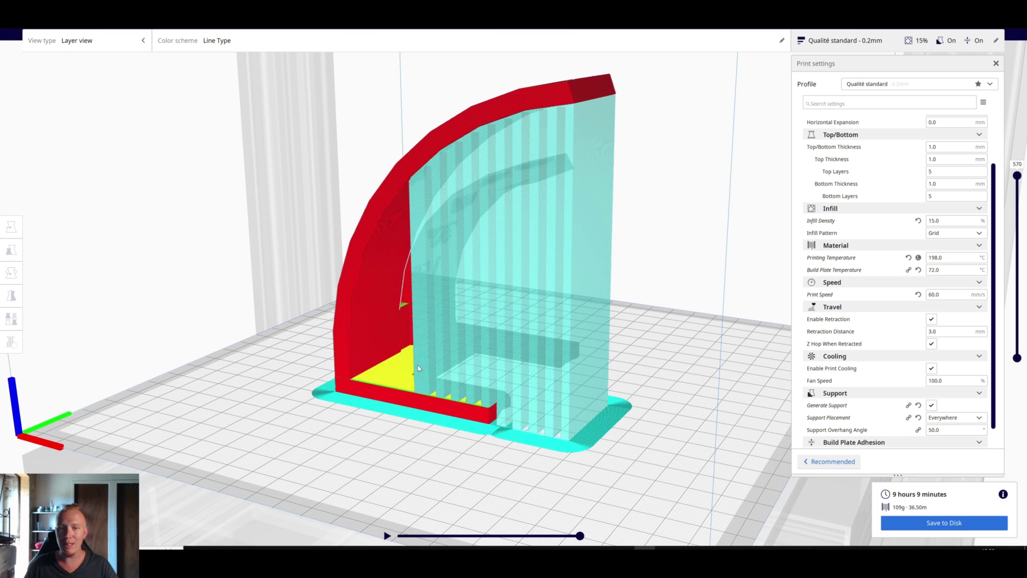
Examine from all sides where the generated supports stand under both arches and on the model's base
{"action": "right_click_drag", "start_coordinate": [417, 365], "coordinate": [483, 281]}
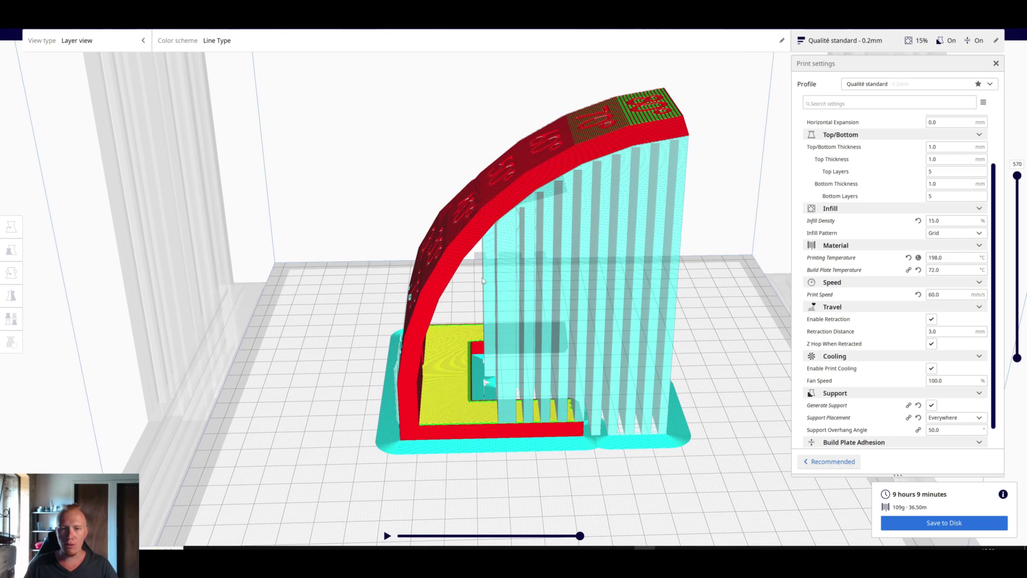
{"action": "mouse_move", "coordinate": [488, 244]}
{"action": "right_mouse_down"}
{"action": "mouse_move", "coordinate": [488, 199]}
{"action": "mouse_move", "coordinate": [506, 253]}
{"action": "right_mouse_up"}
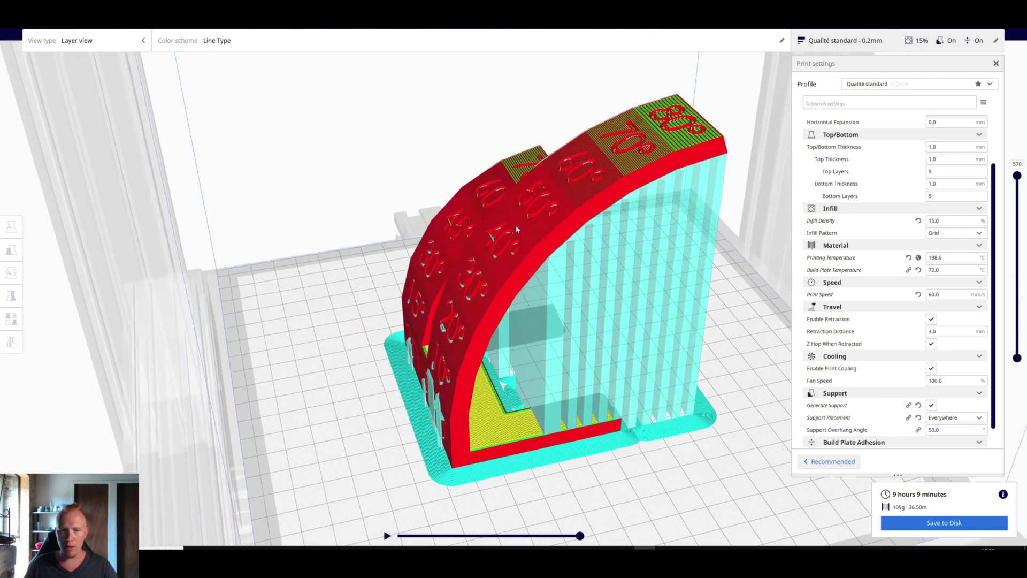
{"action": "scroll", "coordinate": [506, 249], "scroll_direction": "up", "scroll_amount": 5}
{"action": "right_click_drag", "start_coordinate": [535, 308], "coordinate": [498, 266]}
{"action": "right_click_drag", "start_coordinate": [479, 172], "coordinate": [470, 168]}
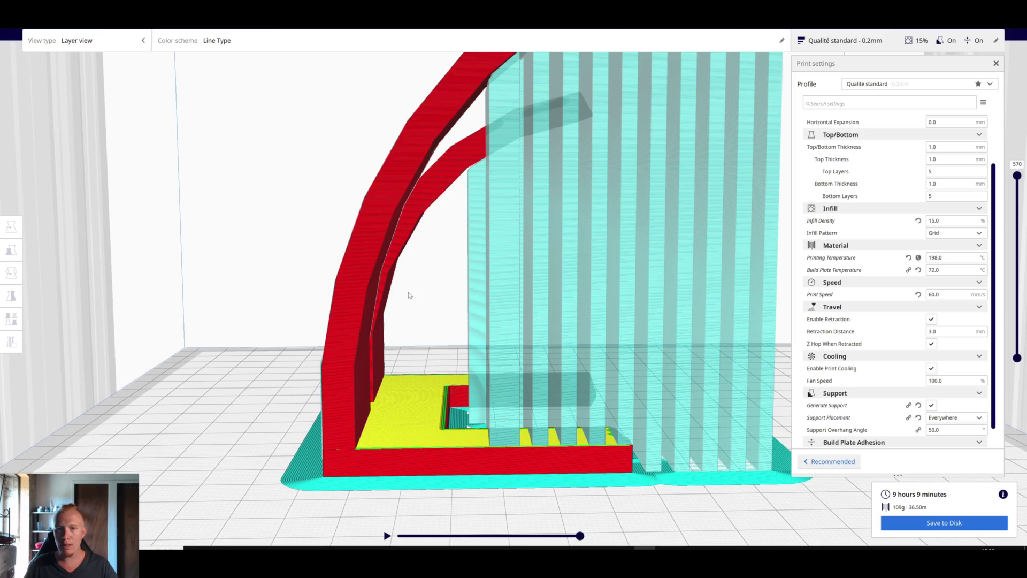
{"action": "right_click_drag", "start_coordinate": [422, 300], "coordinate": [577, 324]}
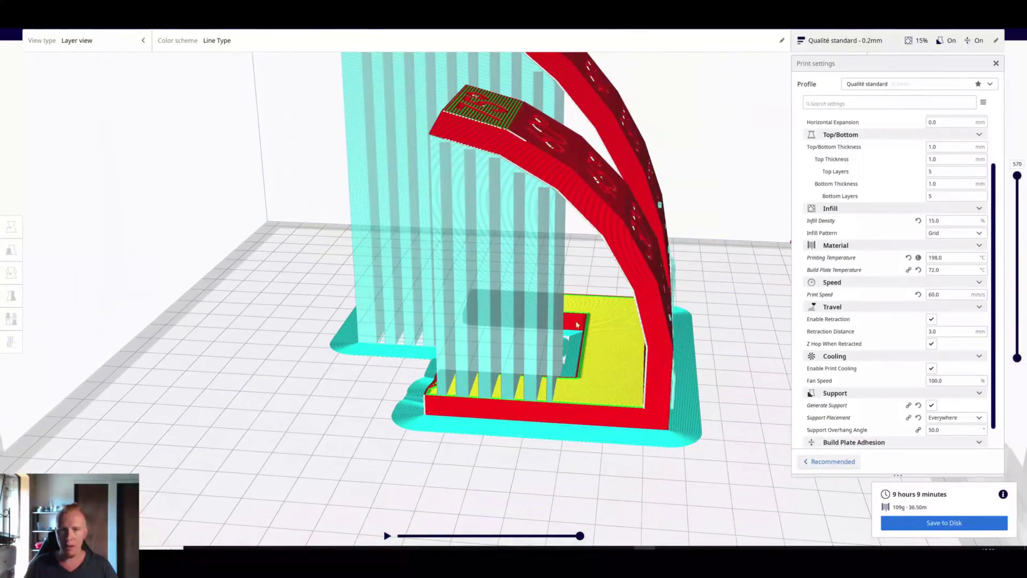
{"action": "right_click_drag", "start_coordinate": [573, 234], "coordinate": [551, 162]}
{"action": "right_click_drag", "start_coordinate": [555, 199], "coordinate": [571, 205]}
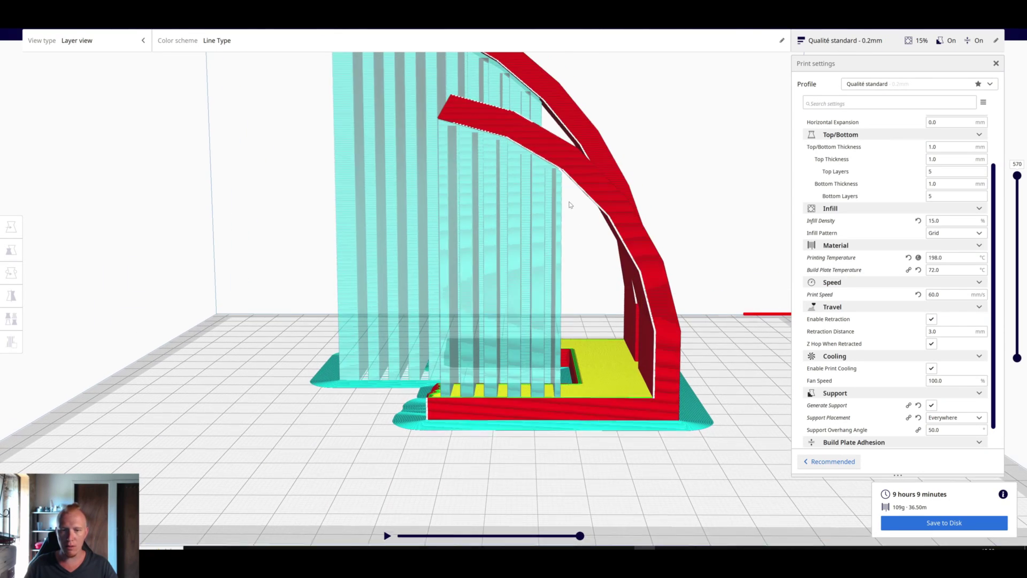
{"action": "right_click_drag", "start_coordinate": [585, 293], "coordinate": [519, 342]}
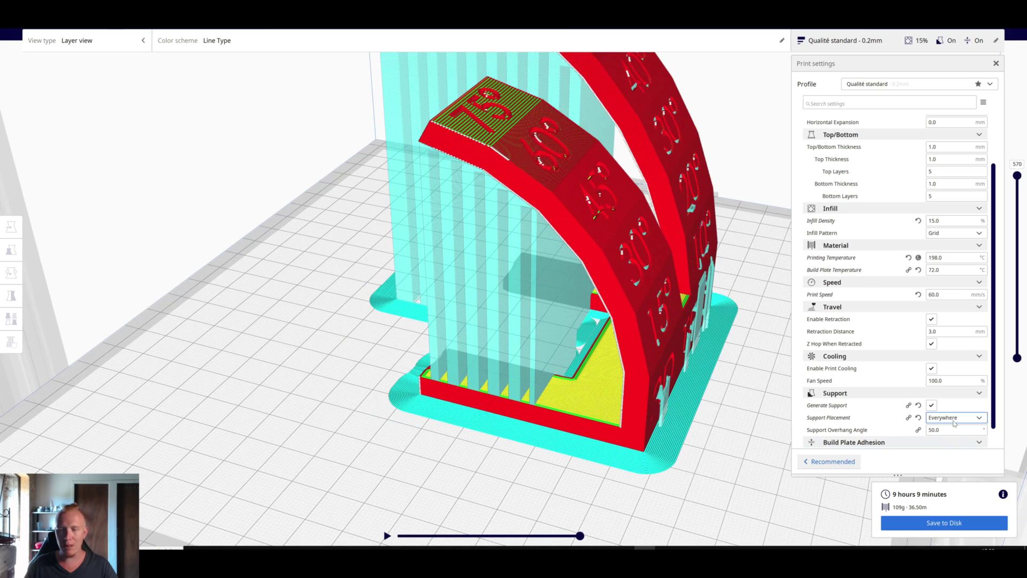
{"action": "right_click_drag", "start_coordinate": [621, 410], "coordinate": [562, 374]}
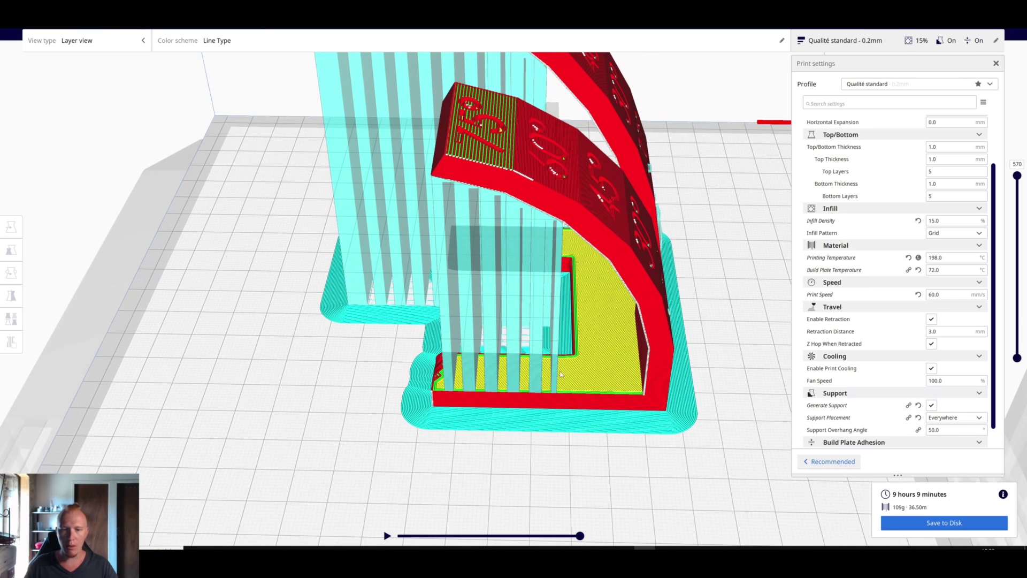
{"action": "right_click_drag", "start_coordinate": [468, 404], "coordinate": [337, 219]}
{"action": "right_click_drag", "start_coordinate": [431, 222], "coordinate": [377, 223]}
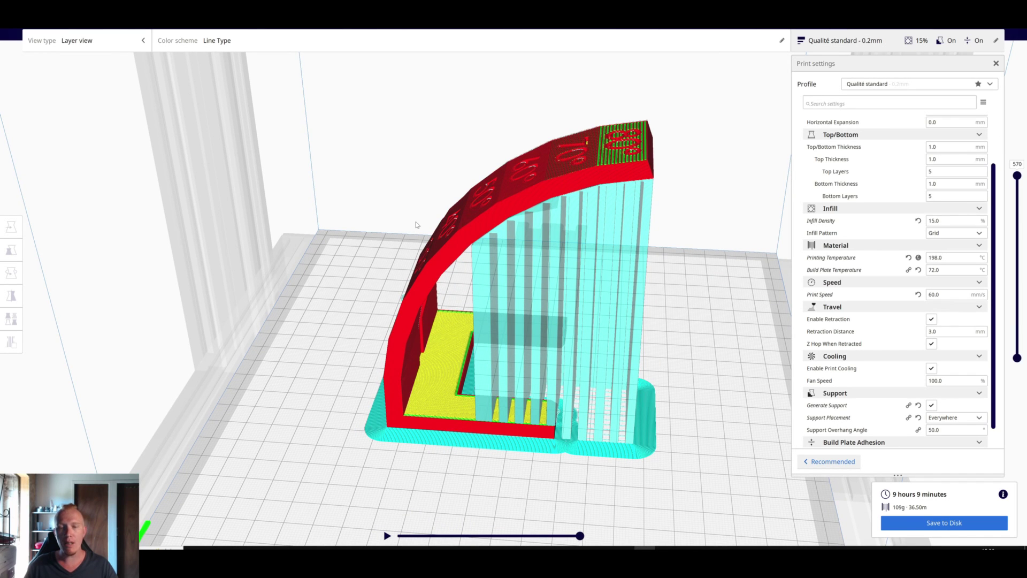
{"action": "right_click_drag", "start_coordinate": [729, 340], "coordinate": [522, 326]}
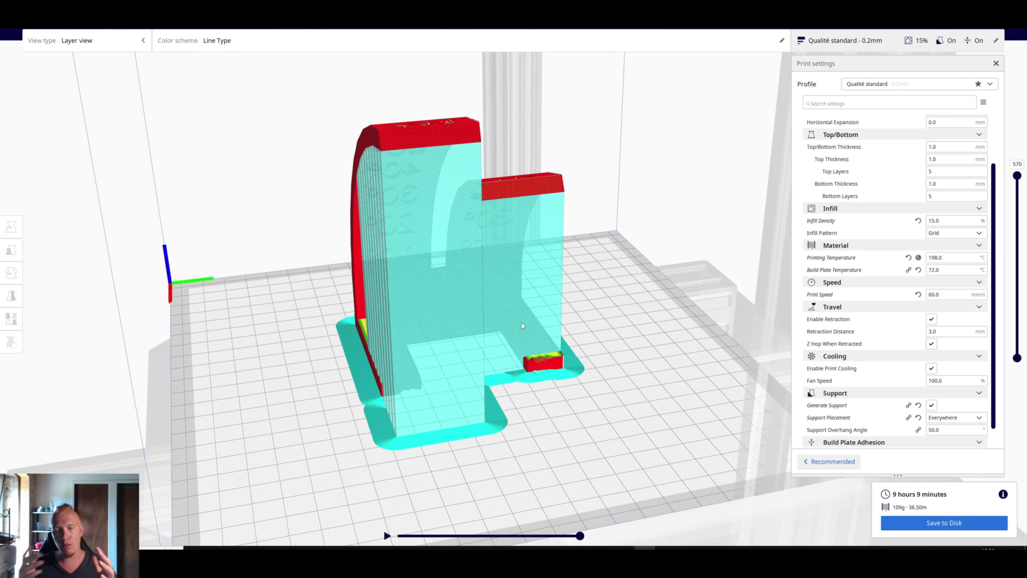
{"action": "right_click_drag", "start_coordinate": [524, 324], "coordinate": [337, 343]}
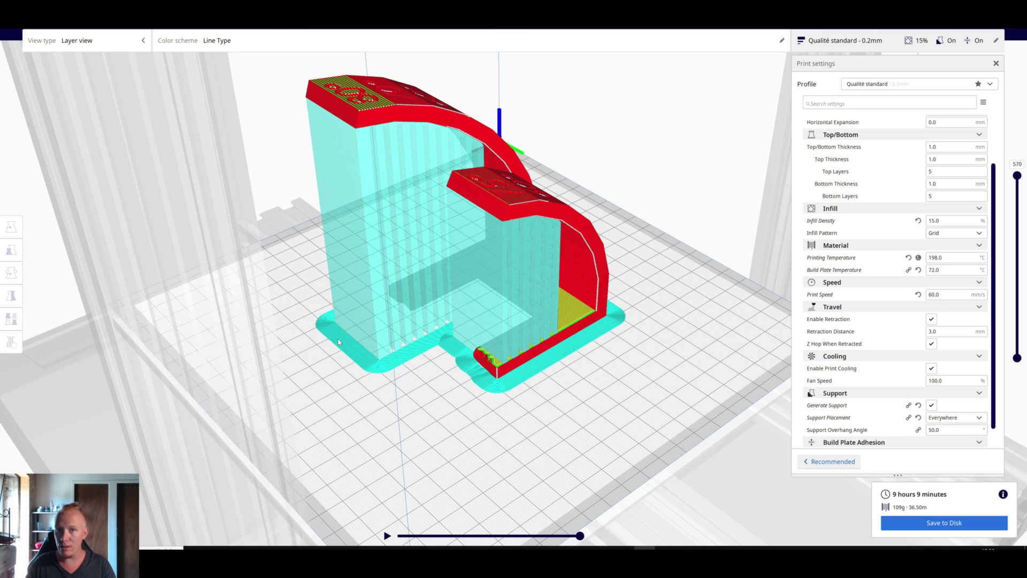
{"action": "right_click_drag", "start_coordinate": [338, 342], "coordinate": [427, 369]}
{"action": "right_click_drag", "start_coordinate": [316, 377], "coordinate": [427, 374]}
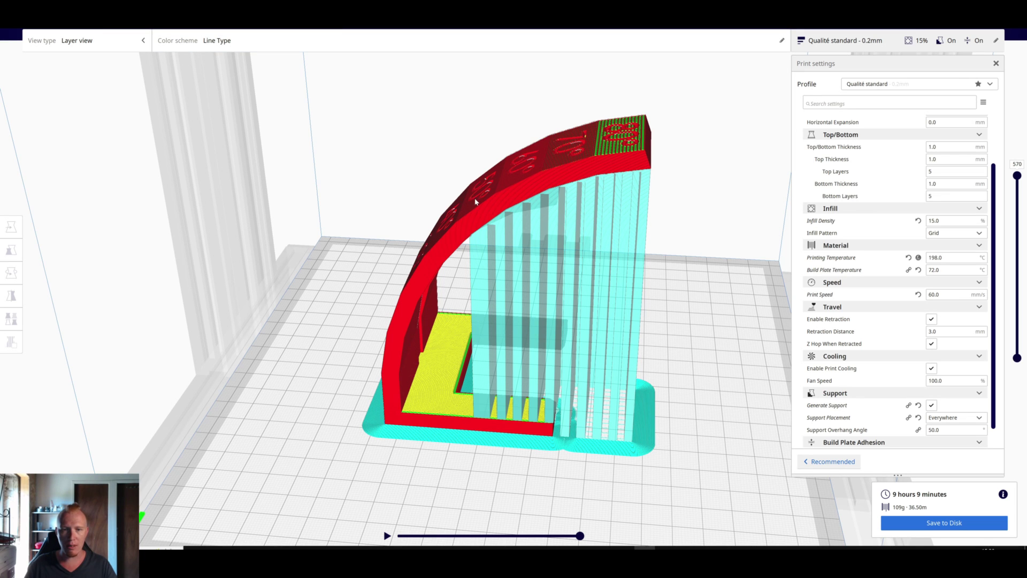
Select the overhang test model and activate the Support Blocker tool
{"action": "left_click", "coordinate": [537, 190]}
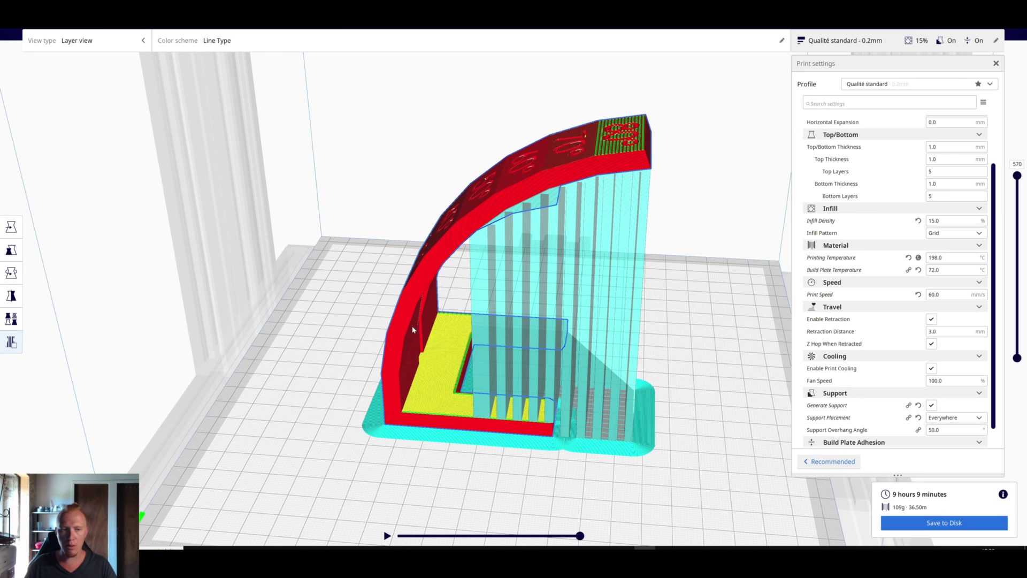
{"action": "right_click_drag", "start_coordinate": [412, 329], "coordinate": [265, 320]}
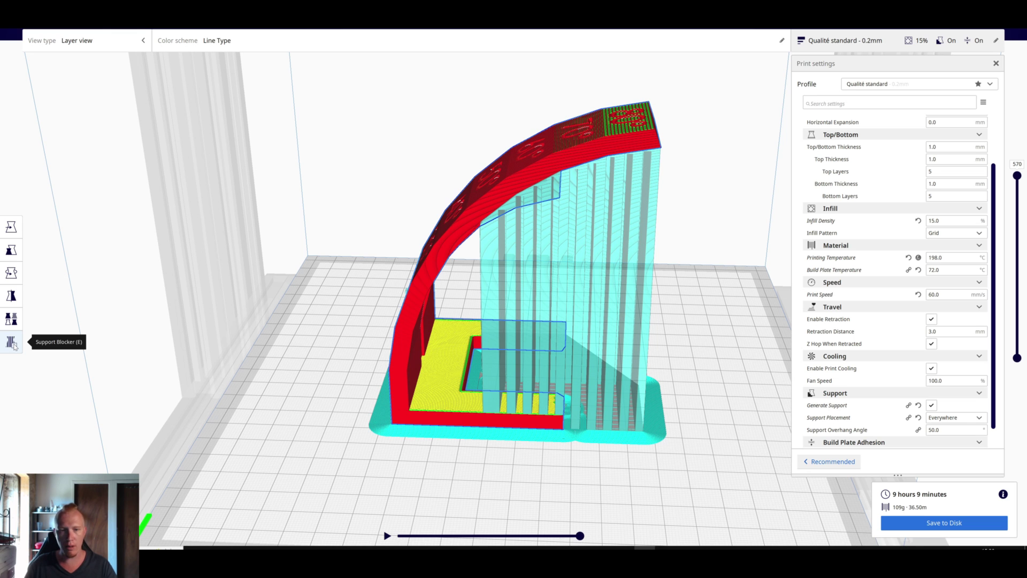
{"action": "left_click", "coordinate": [14, 347]}
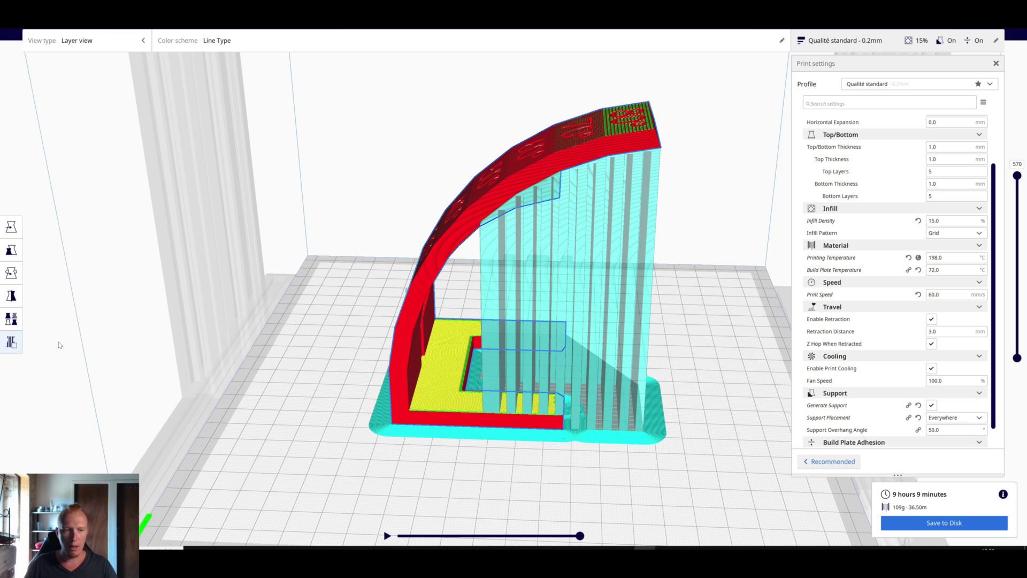
Try placing two support blockers side by side on the base arm below the larger arch, viewing the solid model
{"action": "left_click", "coordinate": [472, 404]}
{"action": "right_click_drag", "start_coordinate": [477, 408], "coordinate": [400, 408]}
{"action": "scroll", "coordinate": [400, 408], "scroll_direction": "up", "scroll_amount": 4}
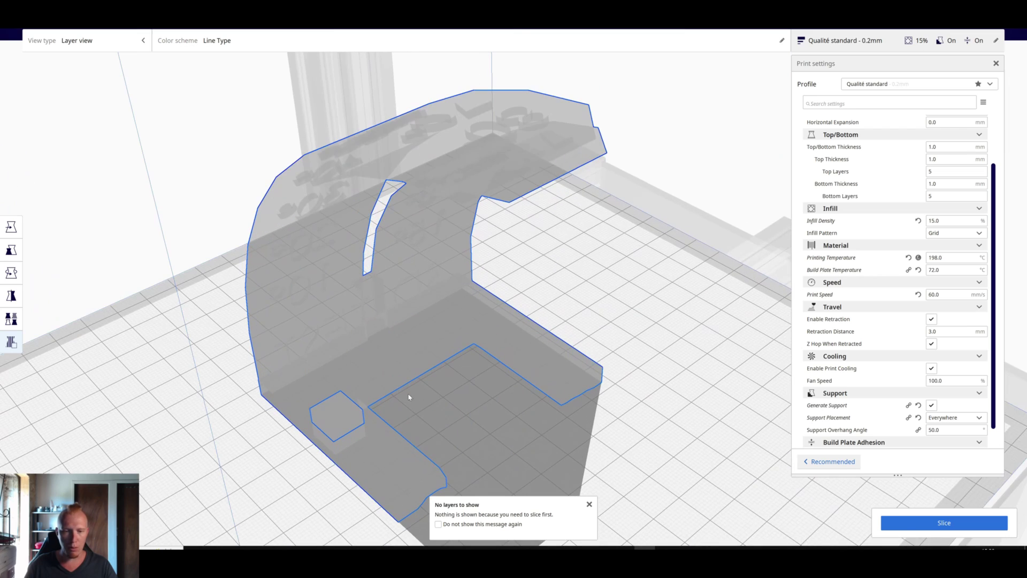
{"action": "left_click", "coordinate": [466, 20]}
{"action": "middle_click_drag", "start_coordinate": [465, 370], "coordinate": [518, 332]}
{"action": "right_click_drag", "start_coordinate": [518, 332], "coordinate": [438, 334]}
{"action": "left_click", "coordinate": [421, 321]}
{"action": "right_click_drag", "start_coordinate": [489, 305], "coordinate": [472, 321]}
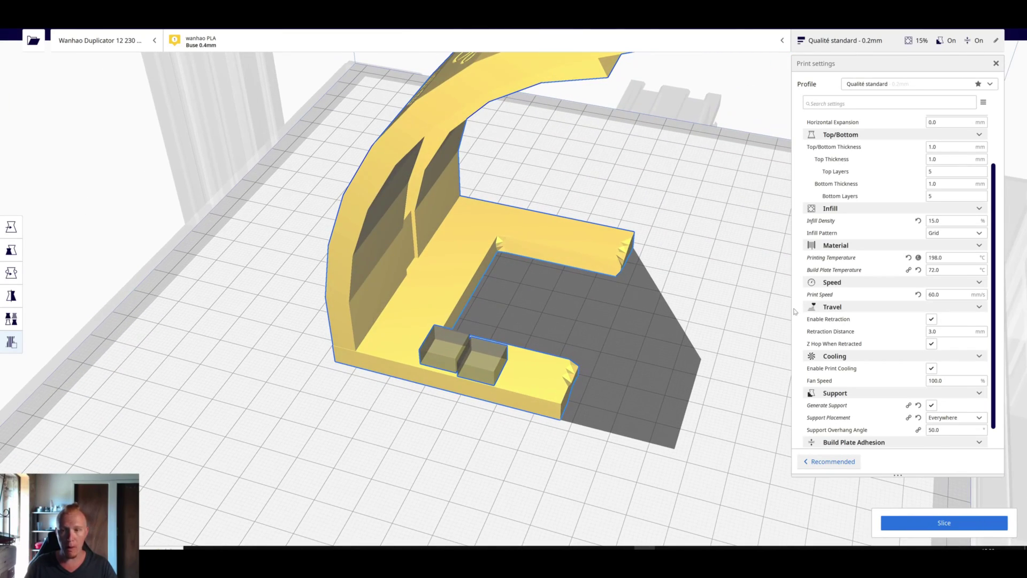
Undo the placement of both support blockers on the base arm
{"action": "right_click_drag", "start_coordinate": [577, 391], "coordinate": [472, 384]}
{"action": "key", "text": "ctrl+z"}
{"action": "key", "text": "ctrl+z"}
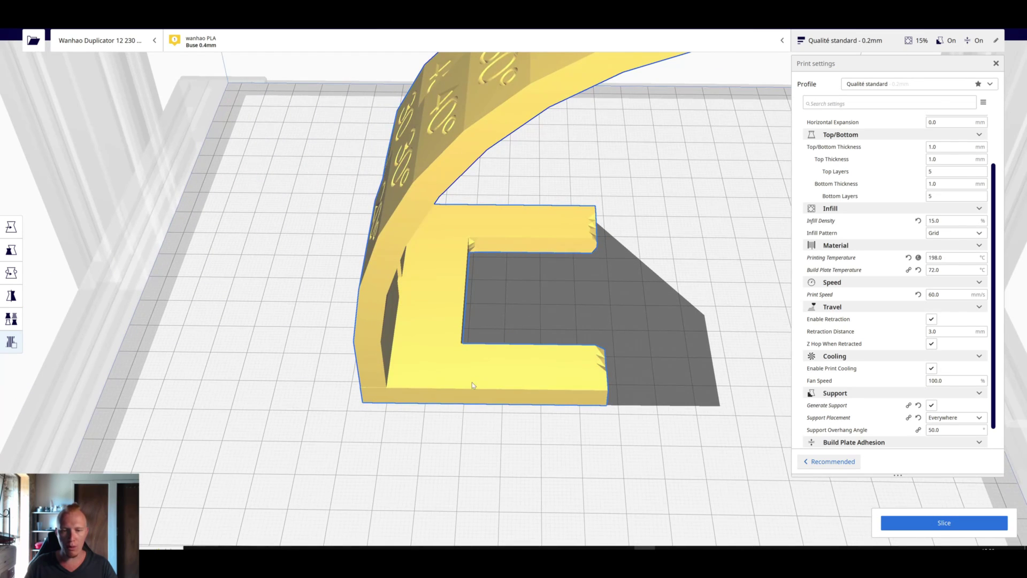
Place a cluster of five overlapping support blockers along the base arm below the larger arch
{"action": "left_click", "coordinate": [472, 387]}
{"action": "left_click", "coordinate": [504, 387]}
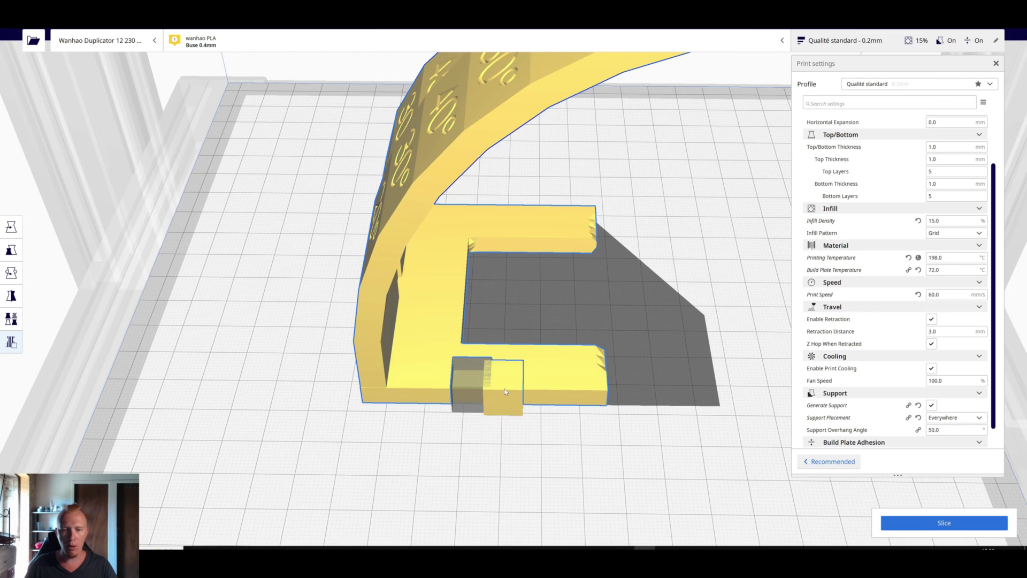
{"action": "left_click", "coordinate": [541, 389]}
{"action": "right_click_drag", "start_coordinate": [533, 406], "coordinate": [545, 266]}
{"action": "left_click", "coordinate": [549, 257]}
{"action": "left_click", "coordinate": [498, 210]}
{"action": "right_click_drag", "start_coordinate": [485, 313], "coordinate": [619, 216]}
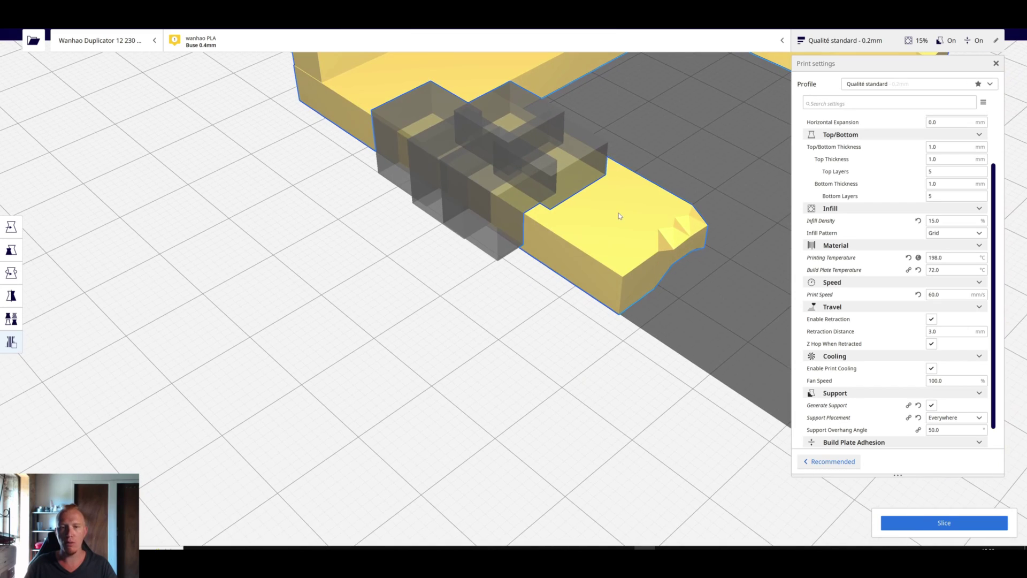
Open the layer preview, slice the model with the cluster of small blockers and examine the result around the larger arch
{"action": "scroll", "coordinate": [619, 211], "scroll_direction": "down", "scroll_amount": 10}
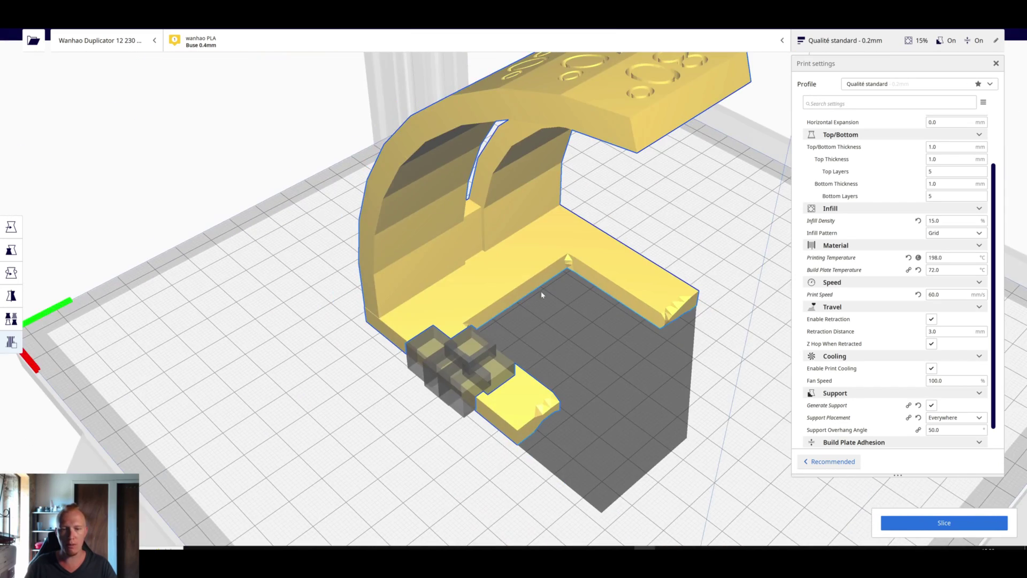
{"action": "right_click_drag", "start_coordinate": [541, 294], "coordinate": [489, 293]}
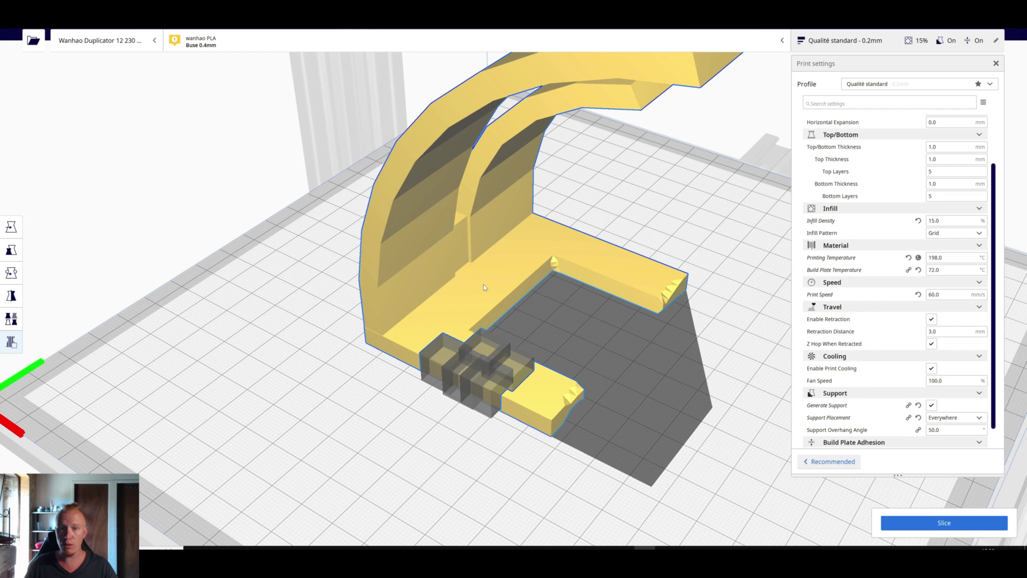
{"action": "right_click_drag", "start_coordinate": [537, 343], "coordinate": [615, 275]}
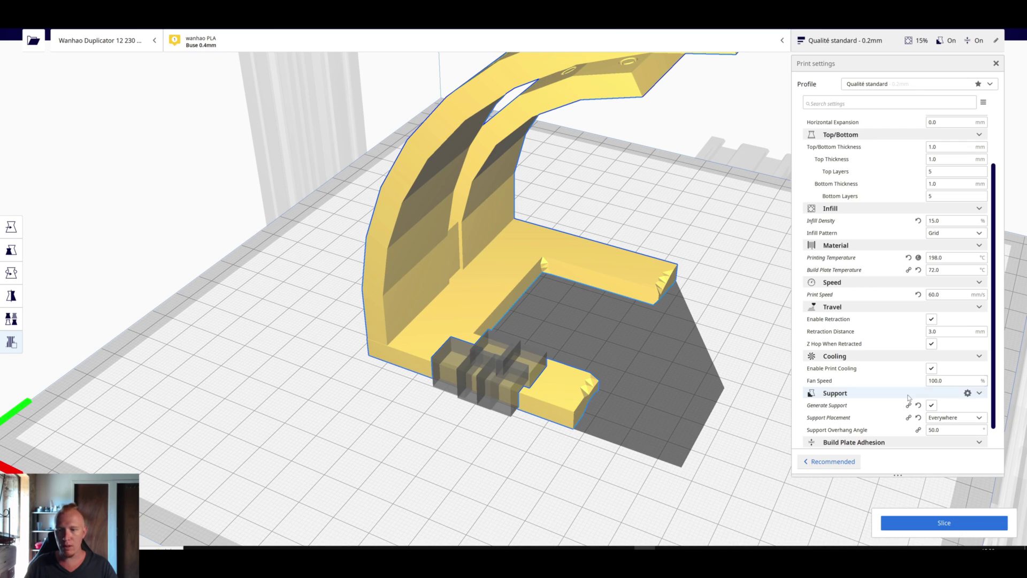
{"action": "left_click", "coordinate": [513, 23]}
{"action": "right_click_drag", "start_coordinate": [556, 241], "coordinate": [434, 354]}
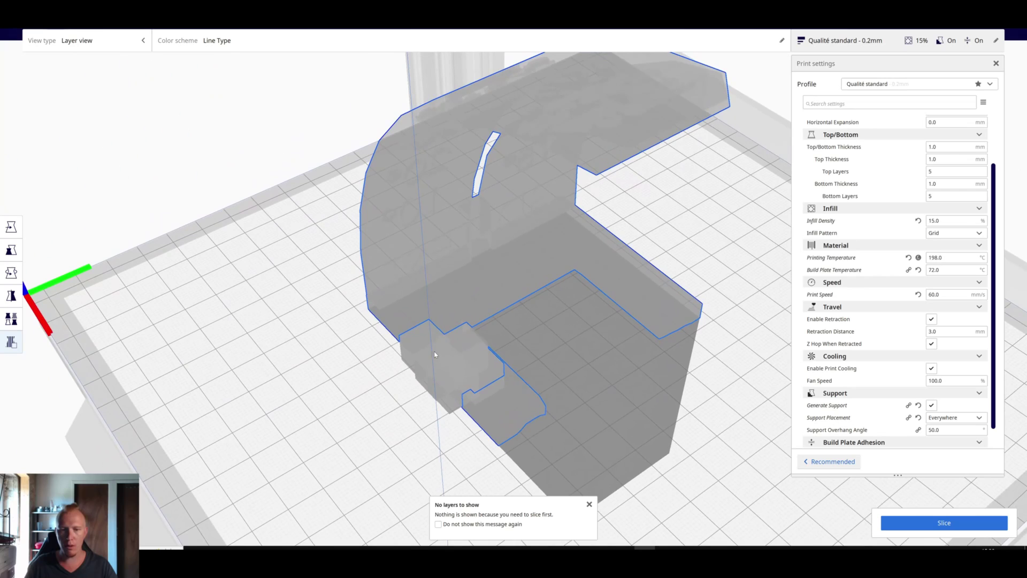
{"action": "right_click_drag", "start_coordinate": [614, 368], "coordinate": [683, 344]}
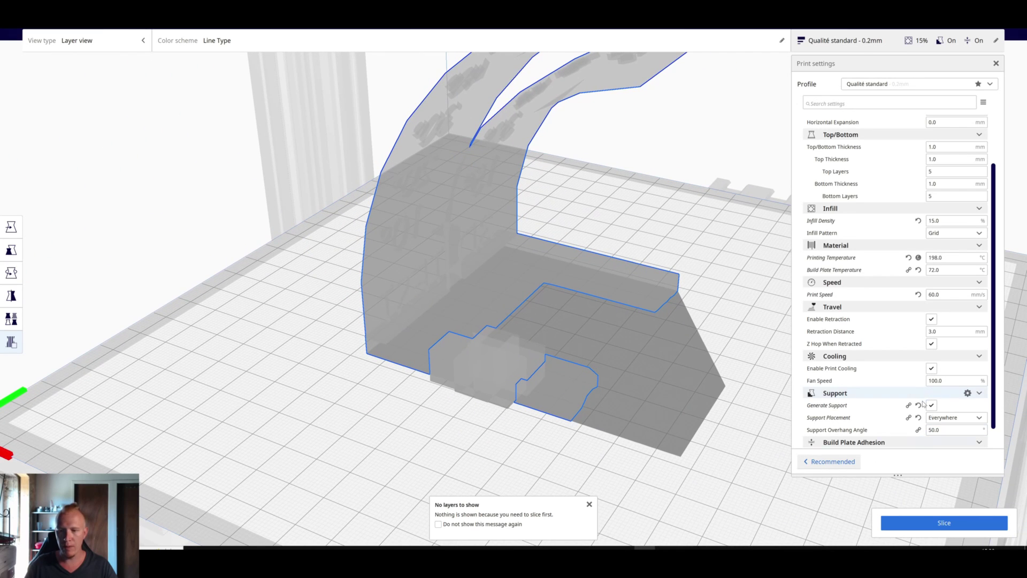
{"action": "mouse_move", "coordinate": [937, 419]}
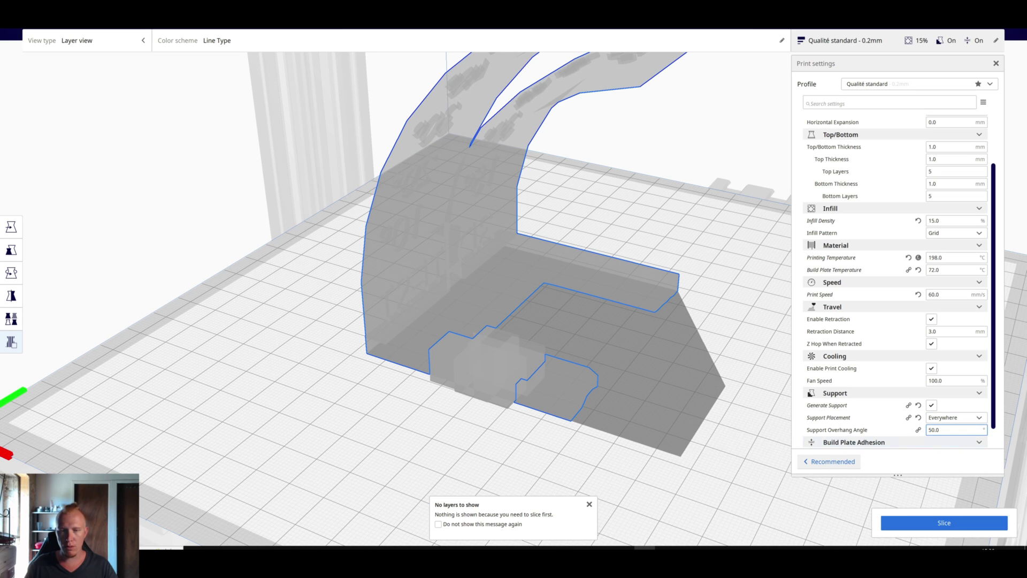
{"action": "left_click", "coordinate": [944, 523]}
{"action": "right_click_drag", "start_coordinate": [698, 356], "coordinate": [605, 428]}
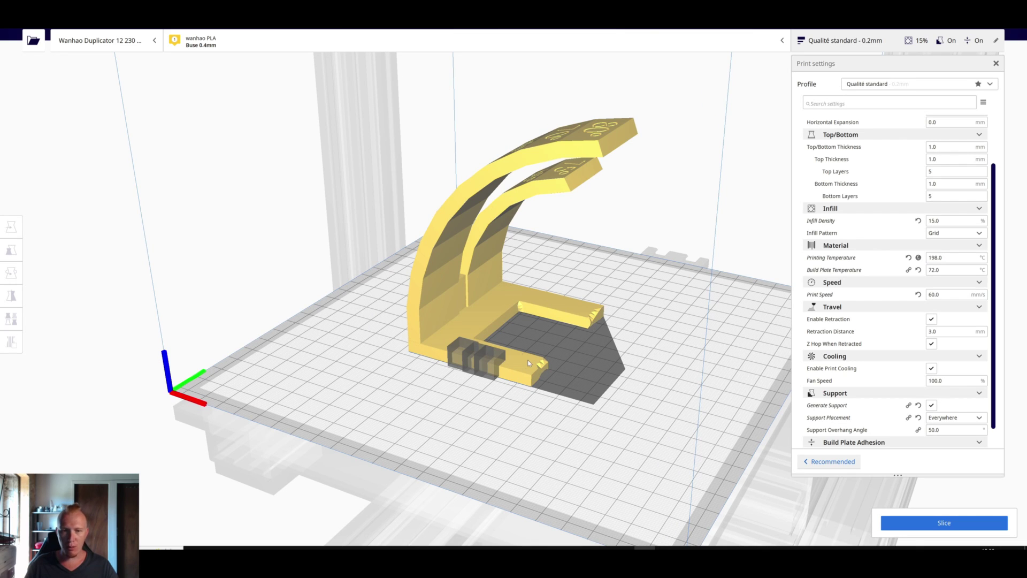
{"action": "left_click", "coordinate": [485, 365]}
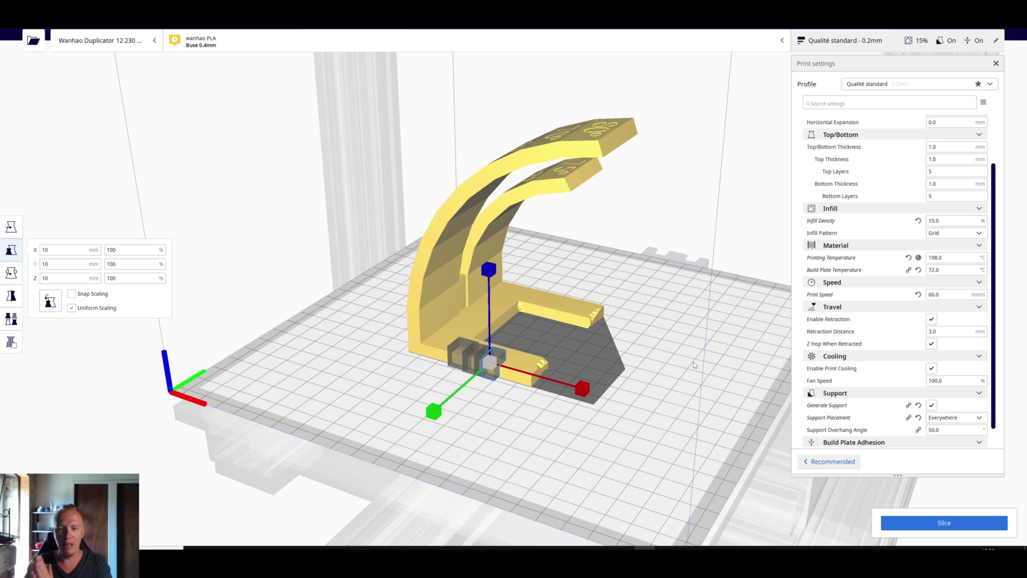
{"action": "left_click", "coordinate": [723, 330]}
{"action": "right_click_drag", "start_coordinate": [723, 329], "coordinate": [538, 343]}
{"action": "scroll", "coordinate": [483, 412], "scroll_direction": "up", "scroll_amount": 4}
{"action": "scroll", "coordinate": [508, 345], "scroll_direction": "down", "scroll_amount": 4}
{"action": "left_click", "coordinate": [502, 337]}
{"action": "left_click", "coordinate": [534, 344]}
{"action": "left_click", "coordinate": [511, 345]}
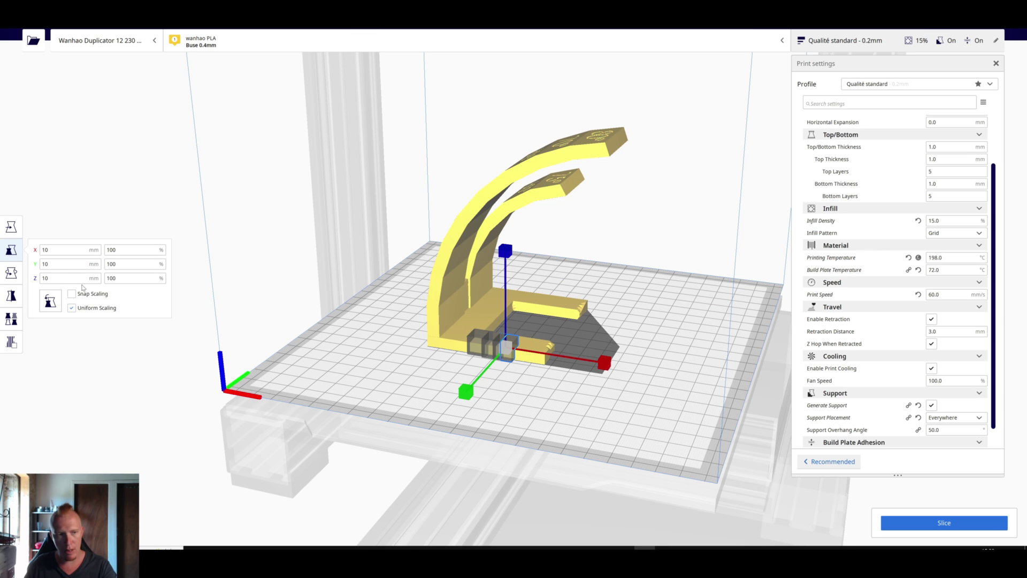
{"action": "left_click", "coordinate": [14, 226]}
{"action": "left_click", "coordinate": [7, 360]}
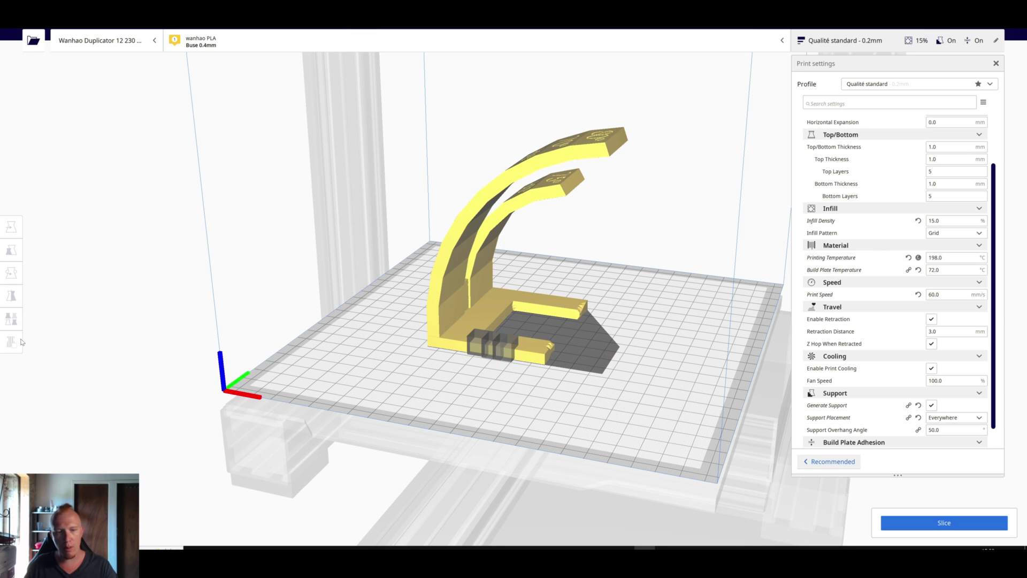
Place a single support blocker on the base arm below the larger arch, near the arm's tip
{"action": "left_click", "coordinate": [513, 348]}
{"action": "key", "text": "e"}
{"action": "right_click_drag", "start_coordinate": [553, 323], "coordinate": [524, 351]}
{"action": "left_click", "coordinate": [529, 362]}
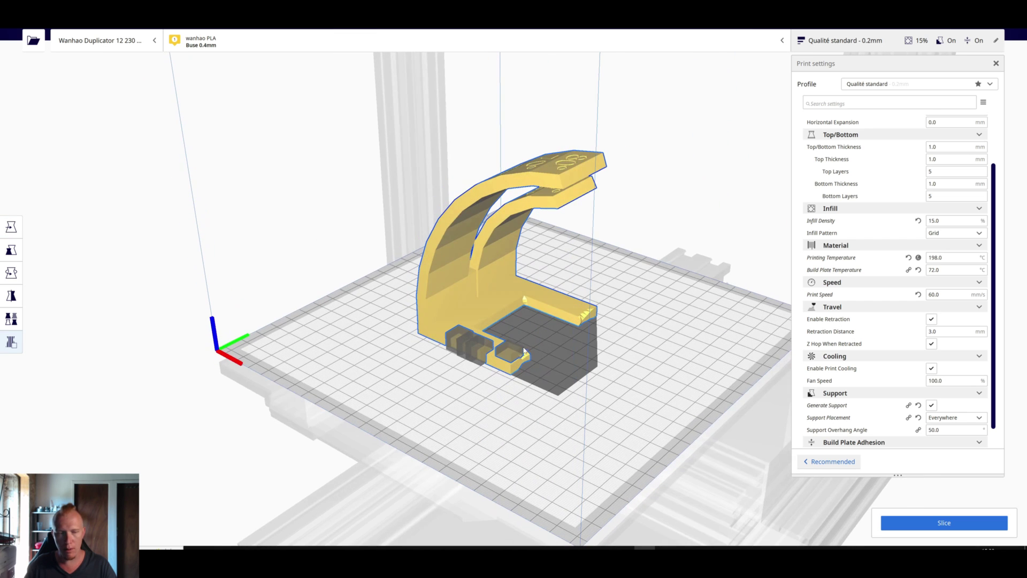
Try scaling the blocker near the arm's tip uniformly to about 32.46 mm and stretching its height to about 107.17 mm
{"action": "left_click", "coordinate": [11, 250]}
{"action": "left_click", "coordinate": [445, 431]}
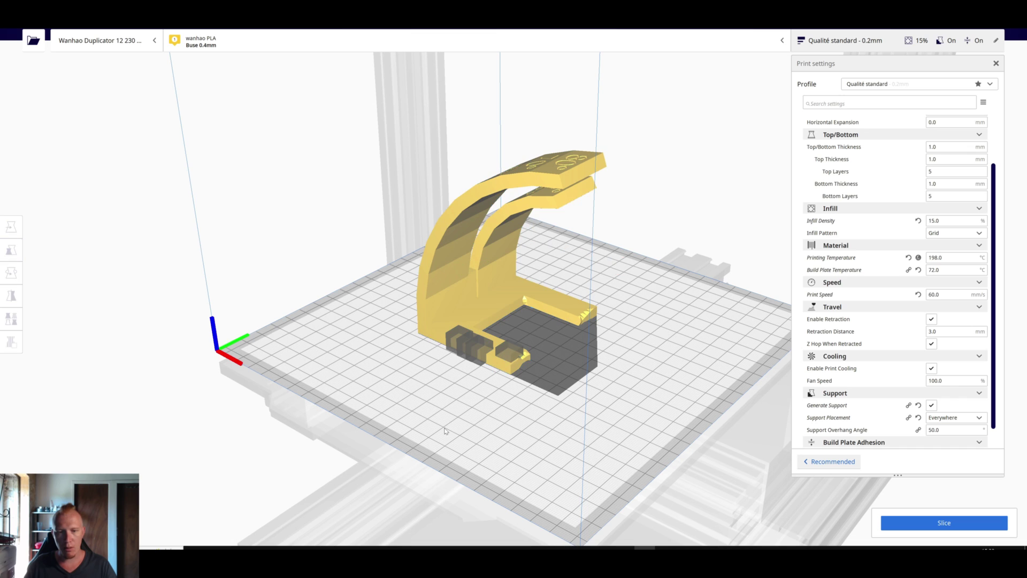
{"action": "left_click", "coordinate": [520, 350]}
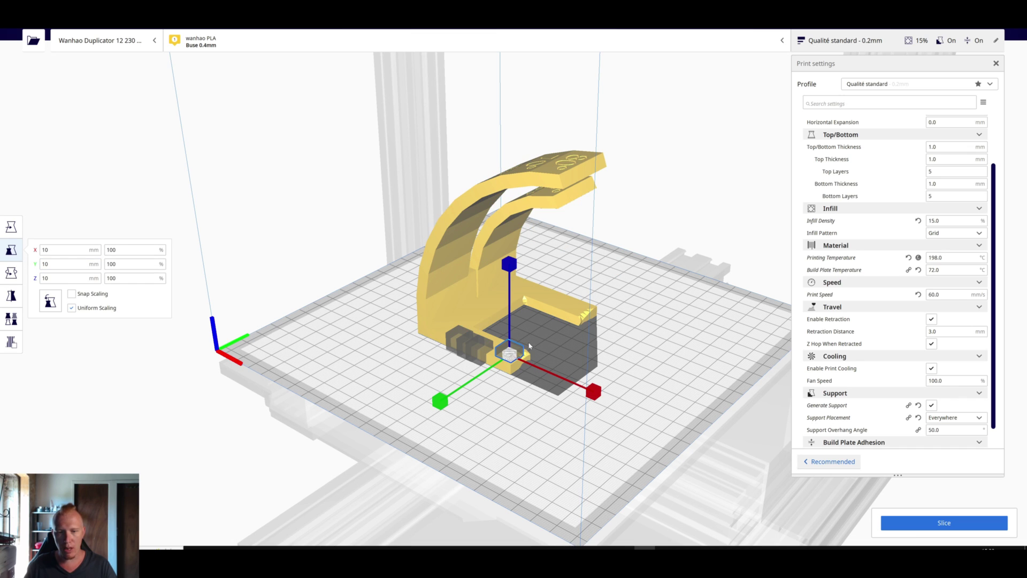
{"action": "left_click_drag", "start_coordinate": [510, 270], "coordinate": [509, 233]}
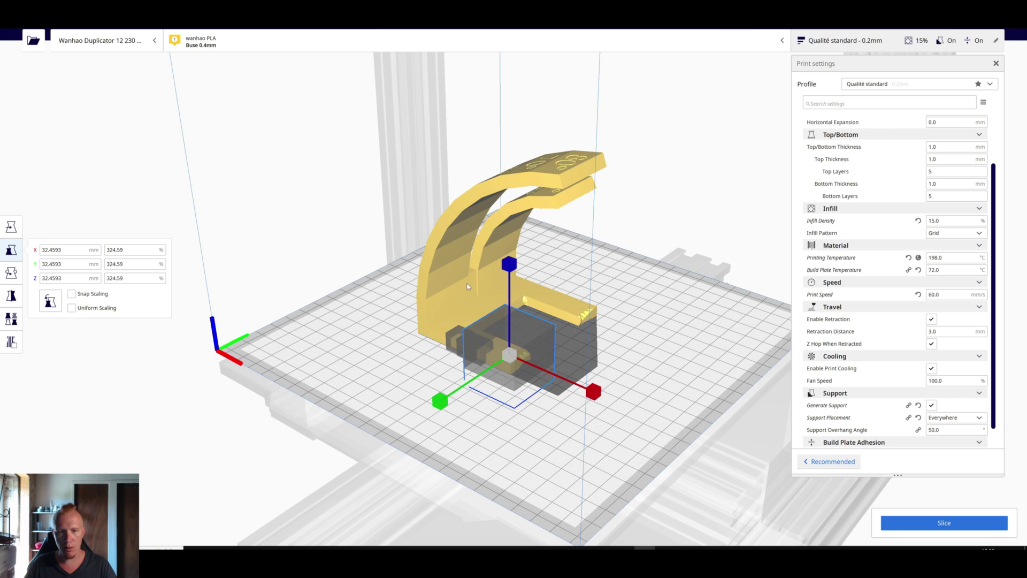
{"action": "left_click_drag", "start_coordinate": [512, 265], "coordinate": [466, 188]}
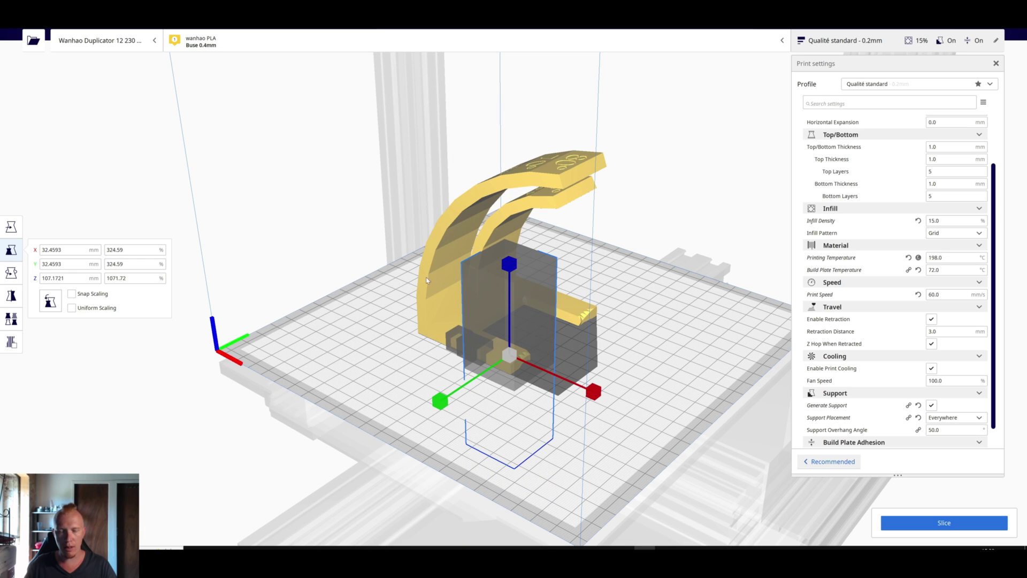
{"action": "left_click_drag", "start_coordinate": [499, 262], "coordinate": [503, 308]}
Undo the blocker's size changes and turn off uniform scaling
{"action": "right_click_drag", "start_coordinate": [395, 349], "coordinate": [527, 327]}
{"action": "key", "text": "ctrl+z"}
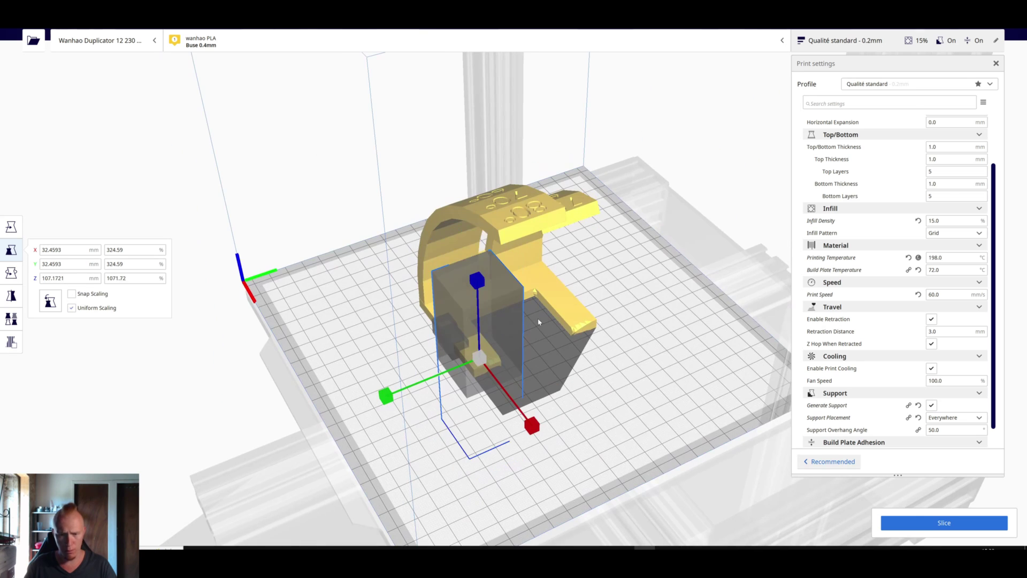
{"action": "right_click_drag", "start_coordinate": [565, 394], "coordinate": [695, 406]}
{"action": "key", "text": "ctrl+z"}
{"action": "key", "text": "ctrl+z"}
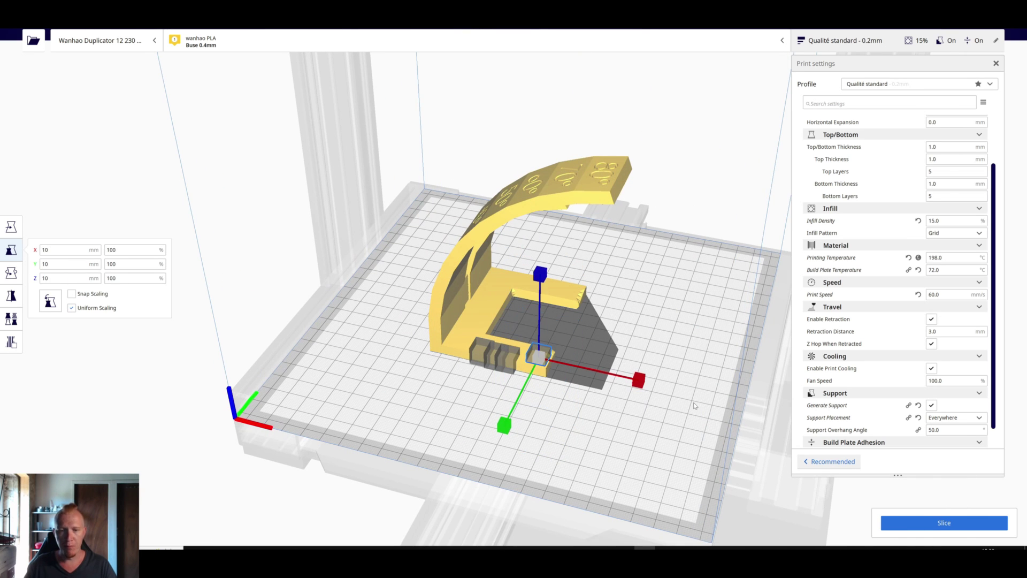
{"action": "right_click_drag", "start_coordinate": [630, 350], "coordinate": [562, 345]}
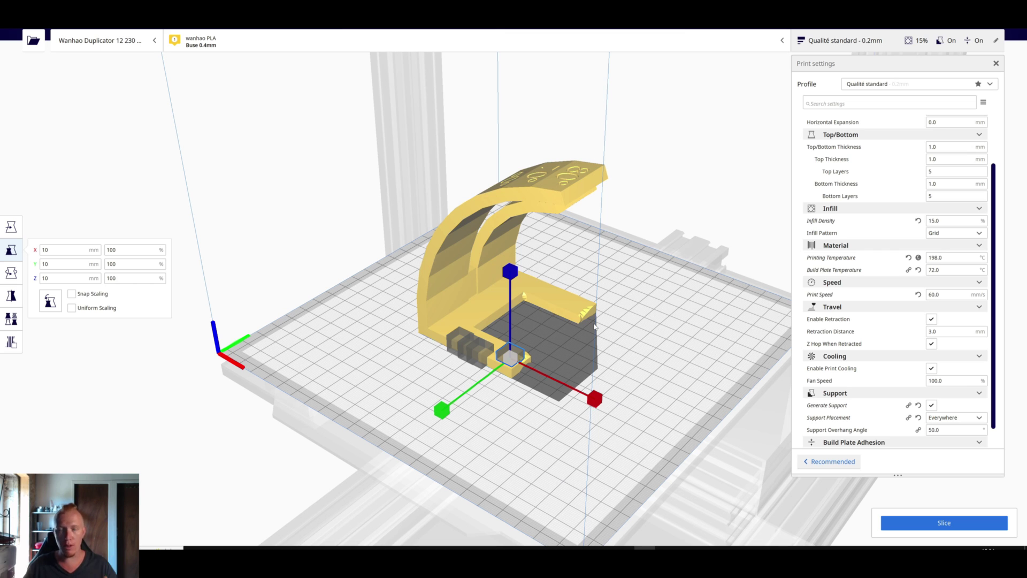
Slice the model again in the layer preview and inspect the supports under the larger arch and near its base arm
{"action": "right_click_drag", "start_coordinate": [585, 230], "coordinate": [657, 229]}
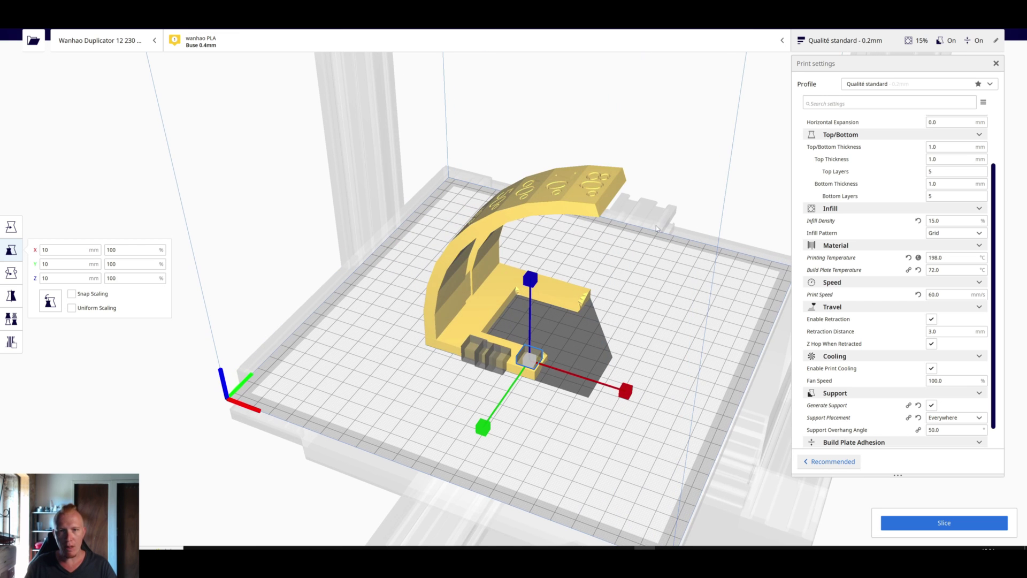
{"action": "left_click", "coordinate": [509, 18]}
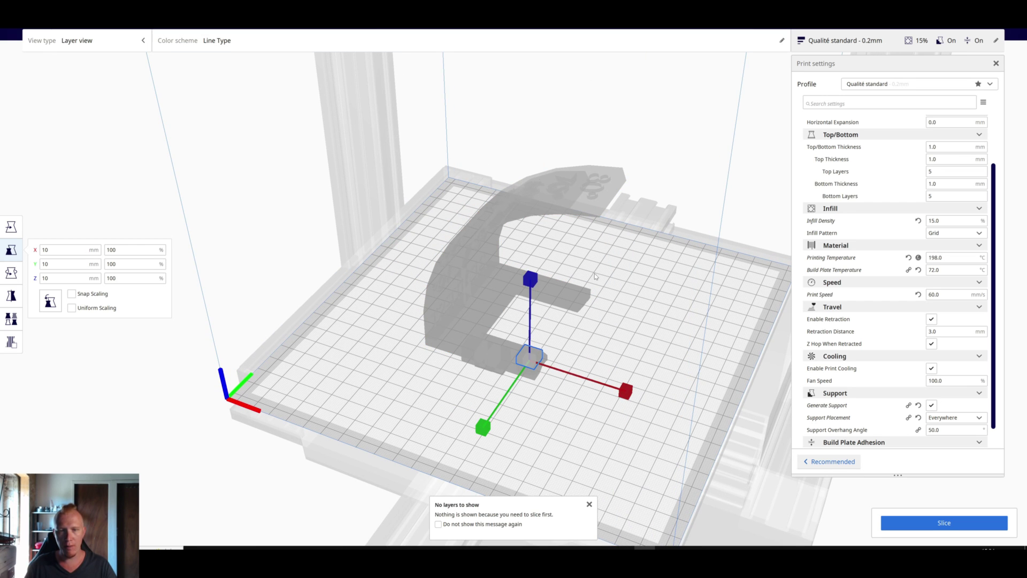
{"action": "left_click", "coordinate": [944, 522]}
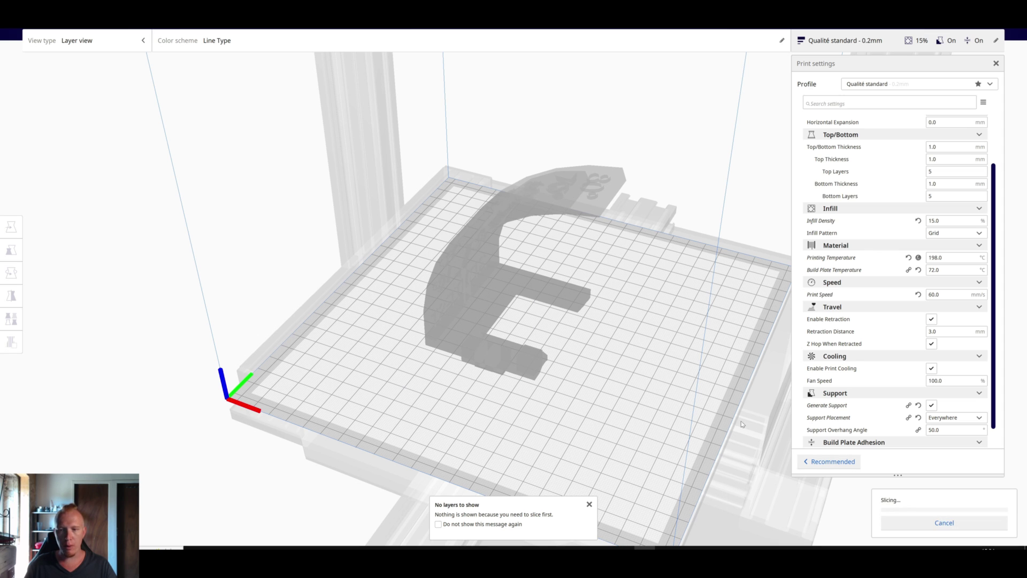
{"action": "right_click_drag", "start_coordinate": [631, 376], "coordinate": [528, 409]}
{"action": "scroll", "coordinate": [554, 367], "scroll_direction": "up", "scroll_amount": 3}
{"action": "right_click_drag", "start_coordinate": [467, 237], "coordinate": [530, 291]}
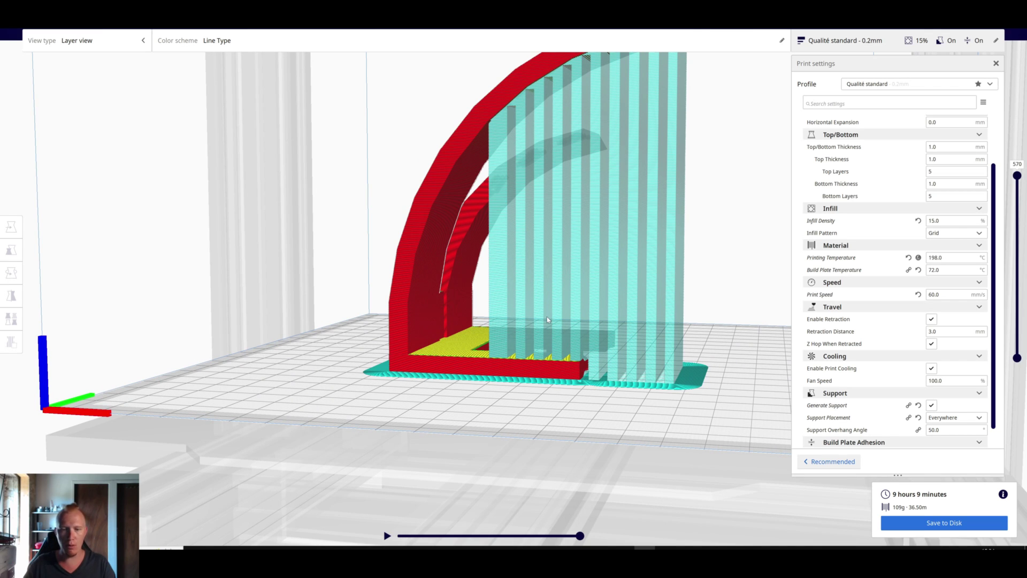
Return to the solid model and delete the cluster of blockers, keeping only the one near the arm's tip
{"action": "left_click", "coordinate": [470, 31]}
{"action": "right_click_drag", "start_coordinate": [561, 229], "coordinate": [503, 270]}
{"action": "left_click", "coordinate": [470, 410]}
{"action": "key", "text": "Delete"}
{"action": "left_click", "coordinate": [473, 393]}
{"action": "key", "text": "Delete"}
{"action": "left_click", "coordinate": [441, 372]}
{"action": "key", "text": "Delete"}
Move the remaining blocker back along the base arm to about X -5.4 mm, Y 33.5 mm
{"action": "left_click", "coordinate": [524, 390]}
{"action": "right_click_drag", "start_coordinate": [644, 402], "coordinate": [640, 378]}
{"action": "right_click_drag", "start_coordinate": [578, 362], "coordinate": [577, 396]}
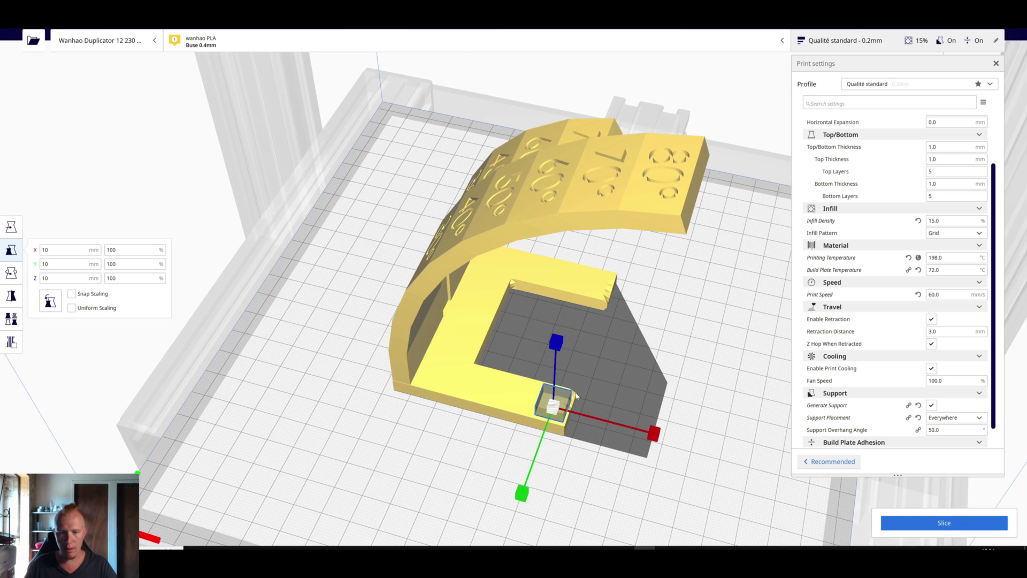
{"action": "left_click", "coordinate": [11, 227]}
{"action": "left_click_drag", "start_coordinate": [557, 402], "coordinate": [501, 382]}
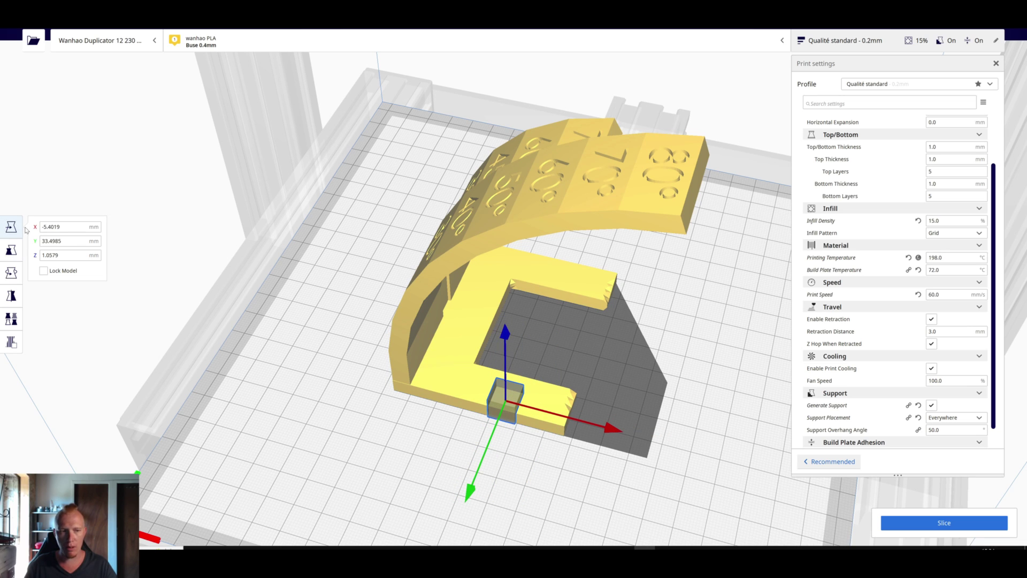
Stretch only the blocker's Z size to about 204.61 mm so it passes up through the larger arch
{"action": "left_click", "coordinate": [11, 251]}
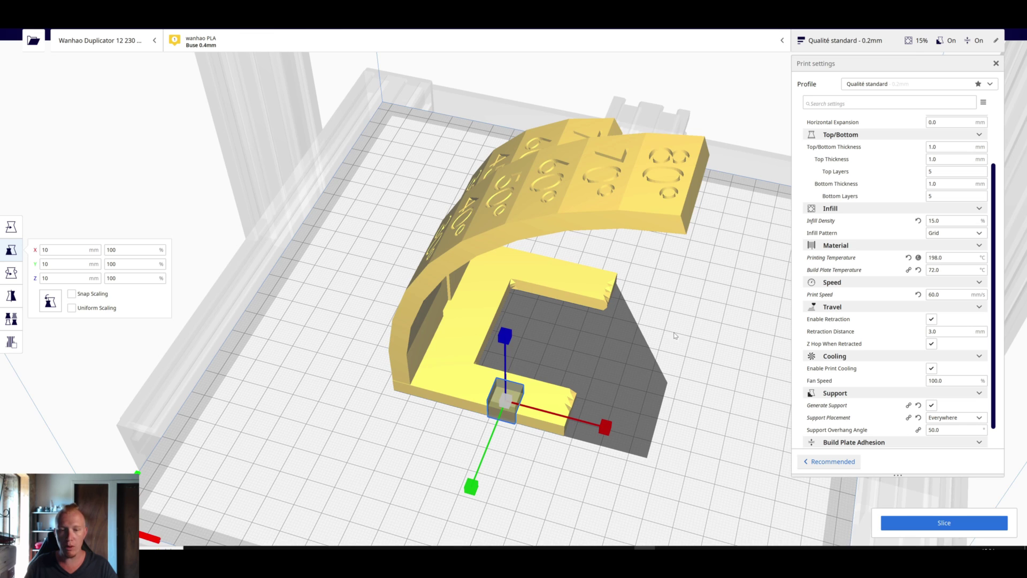
{"action": "right_click_drag", "start_coordinate": [675, 336], "coordinate": [684, 320]}
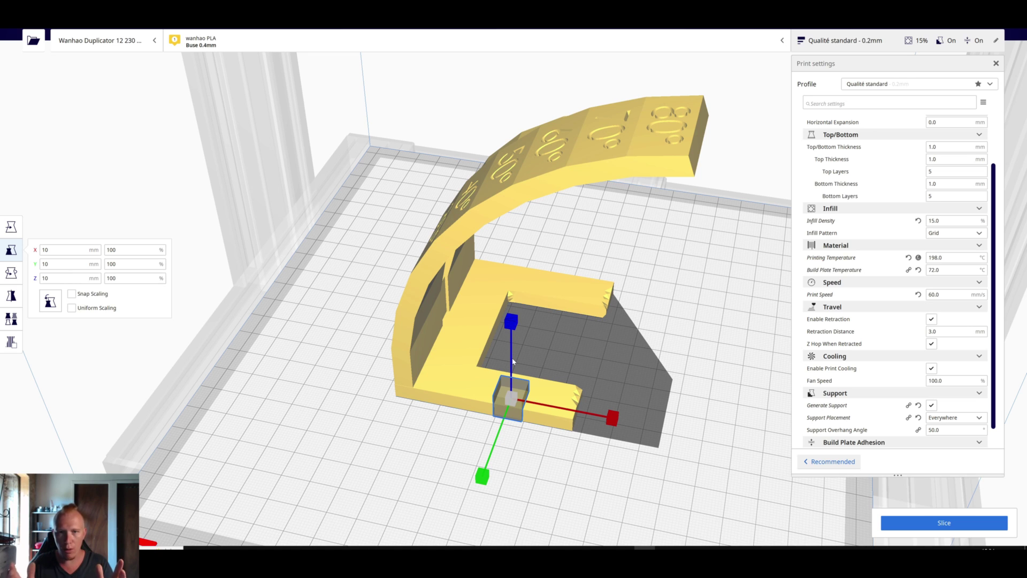
{"action": "left_click_drag", "start_coordinate": [508, 322], "coordinate": [508, 270]}
{"action": "right_click_drag", "start_coordinate": [587, 387], "coordinate": [661, 343]}
{"action": "left_click_drag", "start_coordinate": [558, 282], "coordinate": [563, 59]}
{"action": "right_click_drag", "start_coordinate": [620, 136], "coordinate": [423, 315]}
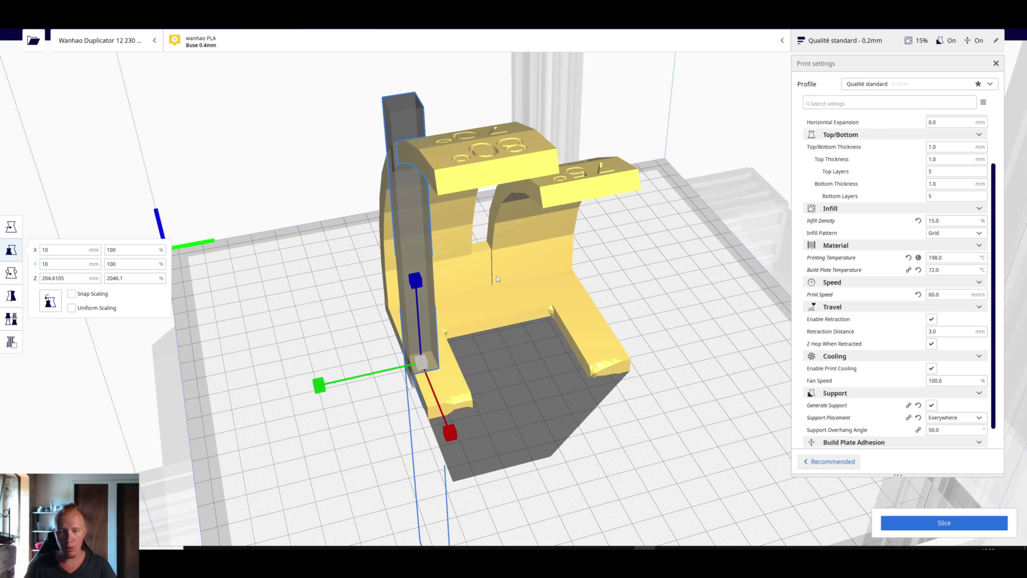
Widen the tall blocker to about 35.84 mm along Y to span the larger arch's width
{"action": "right_click_drag", "start_coordinate": [497, 279], "coordinate": [445, 336]}
{"action": "left_click_drag", "start_coordinate": [350, 397], "coordinate": [314, 410]}
{"action": "right_click_drag", "start_coordinate": [314, 410], "coordinate": [601, 322]}
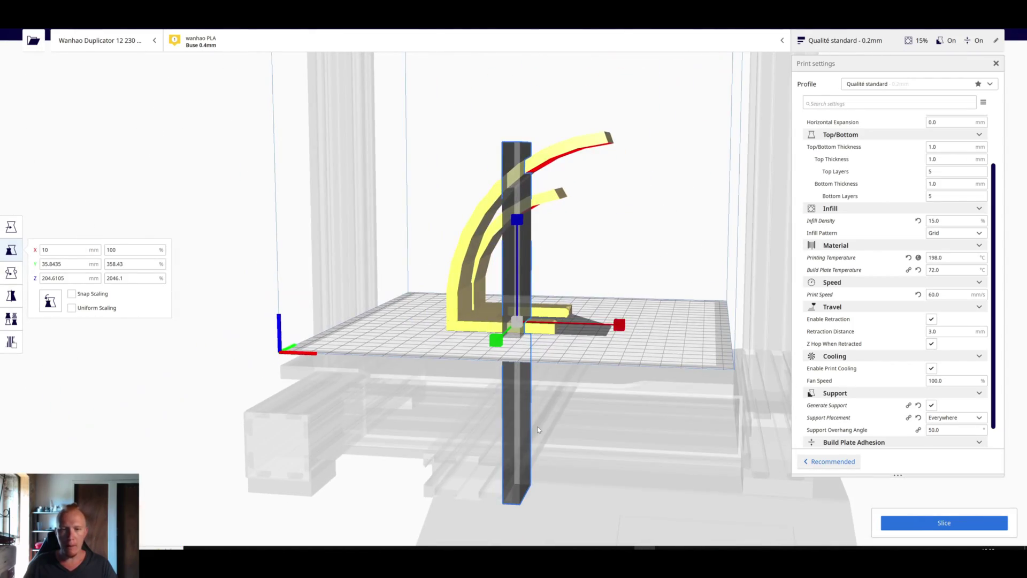
{"action": "right_click_drag", "start_coordinate": [538, 430], "coordinate": [503, 426]}
Raise the tall blocker to about Z -25.67 mm
{"action": "left_click", "coordinate": [10, 227]}
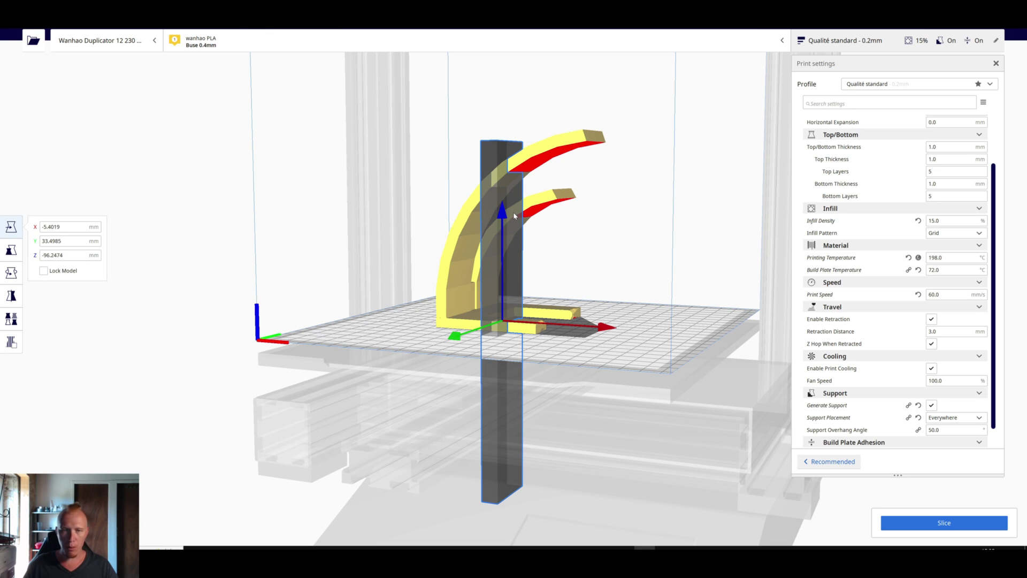
{"action": "right_click_drag", "start_coordinate": [573, 385], "coordinate": [542, 427]}
{"action": "scroll", "coordinate": [527, 281], "scroll_direction": "down", "scroll_amount": 3}
{"action": "left_click_drag", "start_coordinate": [496, 239], "coordinate": [497, 160]}
{"action": "right_click_drag", "start_coordinate": [553, 335], "coordinate": [614, 267]}
{"action": "scroll", "coordinate": [555, 357], "scroll_direction": "up", "scroll_amount": 3}
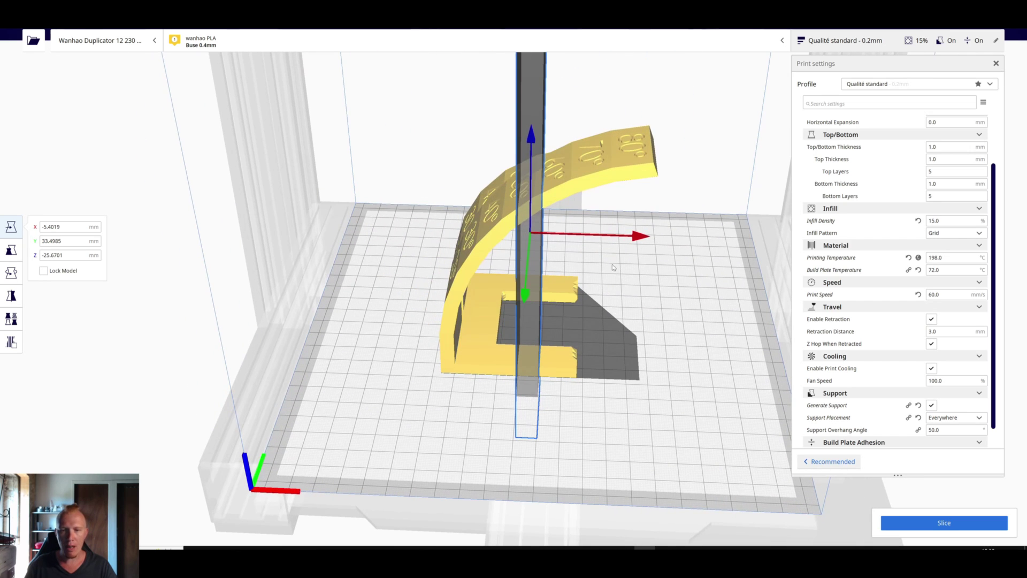
Move the tall blocker along X to about 32.6 mm, near the larger arch's outer end, and check it from several sides
{"action": "left_click_drag", "start_coordinate": [645, 247], "coordinate": [732, 265]}
{"action": "right_click_drag", "start_coordinate": [644, 207], "coordinate": [563, 181]}
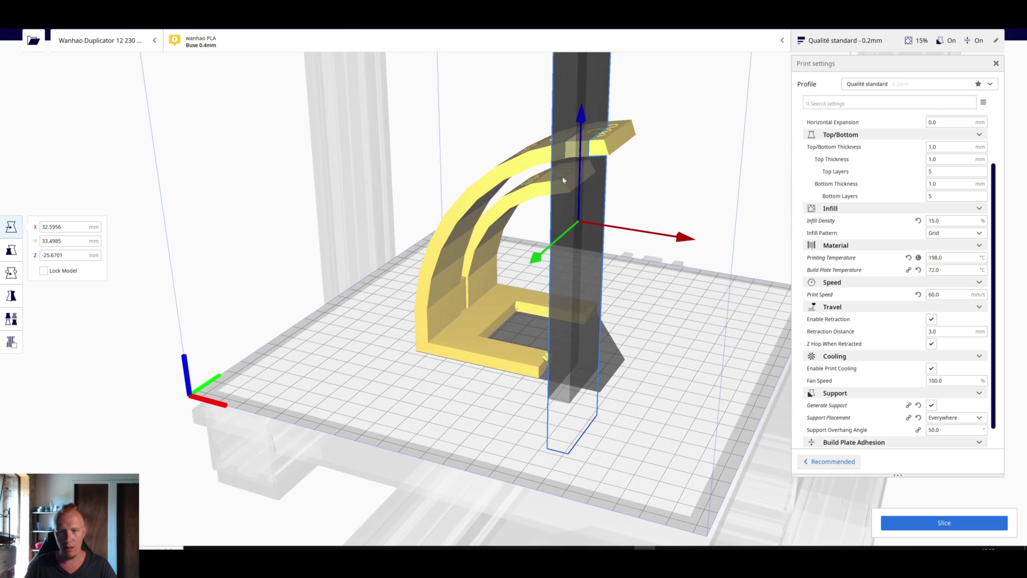
{"action": "right_click_drag", "start_coordinate": [644, 361], "coordinate": [615, 360]}
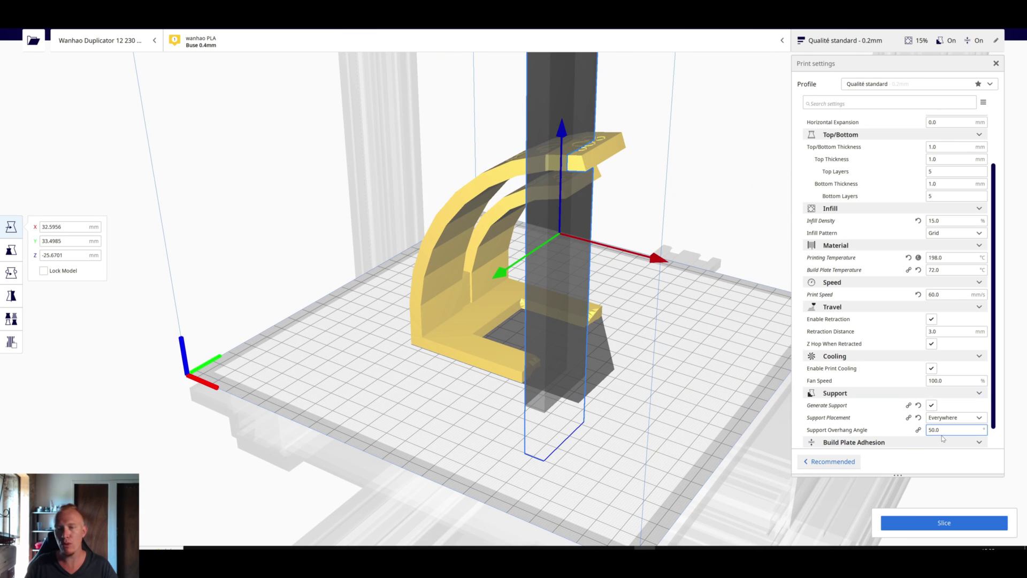
{"action": "right_click_drag", "start_coordinate": [624, 219], "coordinate": [544, 265]}
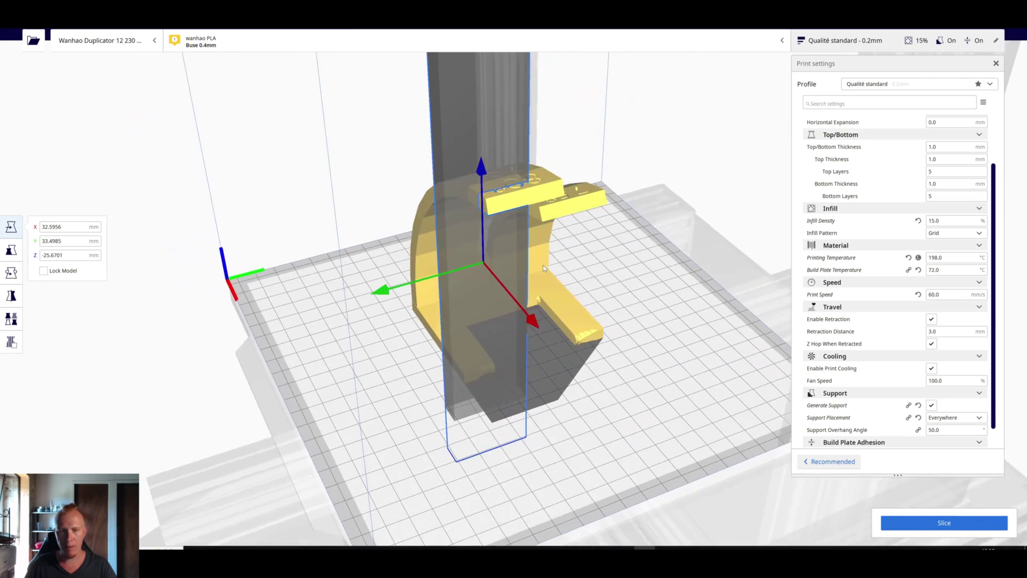
{"action": "right_click_drag", "start_coordinate": [538, 178], "coordinate": [600, 138]}
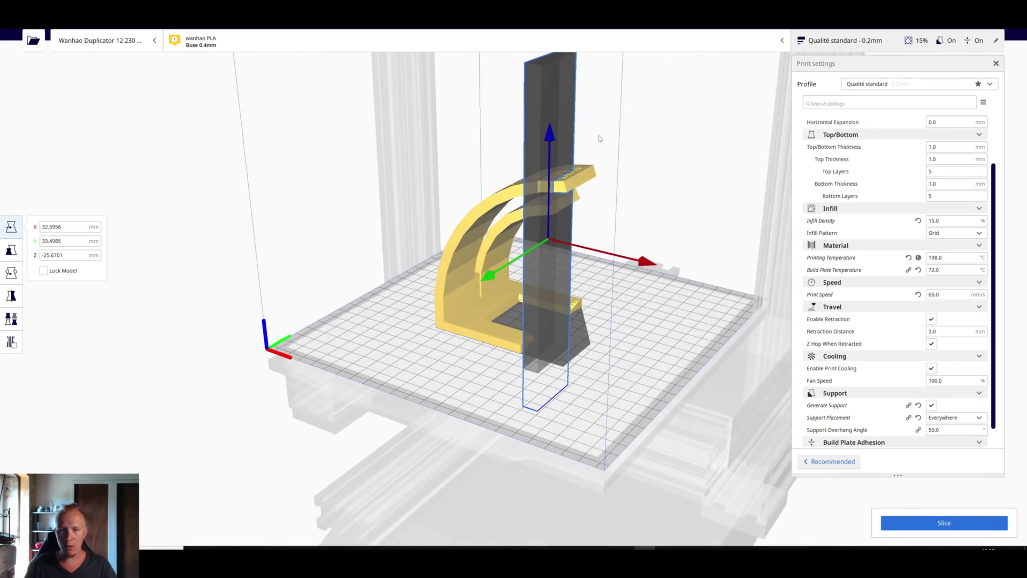
{"action": "right_click_drag", "start_coordinate": [624, 182], "coordinate": [482, 175]}
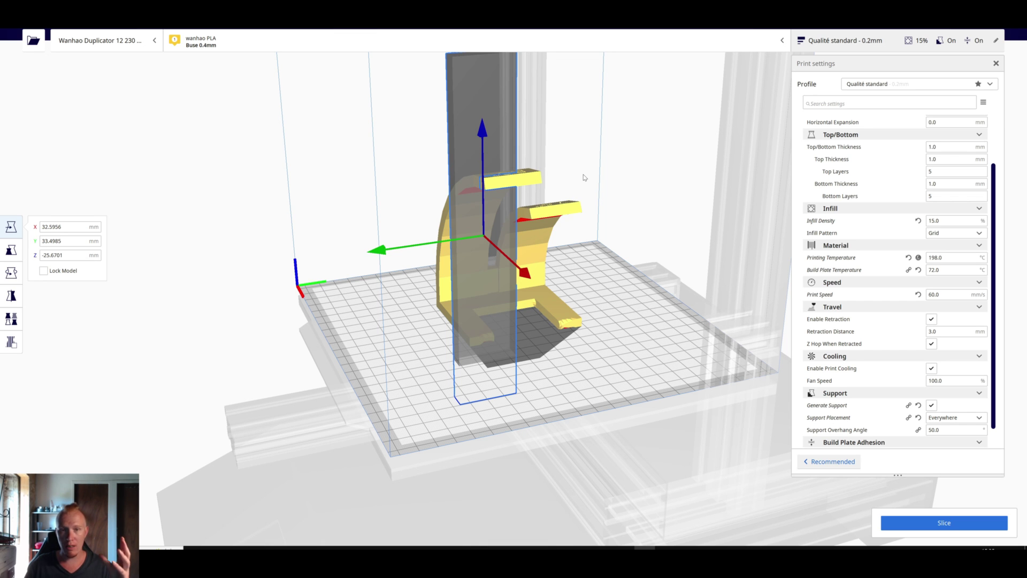
Check the blockers at the larger arch from several angles and slice the model with supports placed everywhere
{"action": "right_click_drag", "start_coordinate": [598, 202], "coordinate": [592, 215]}
{"action": "scroll", "coordinate": [592, 216], "scroll_direction": "up", "scroll_amount": 5}
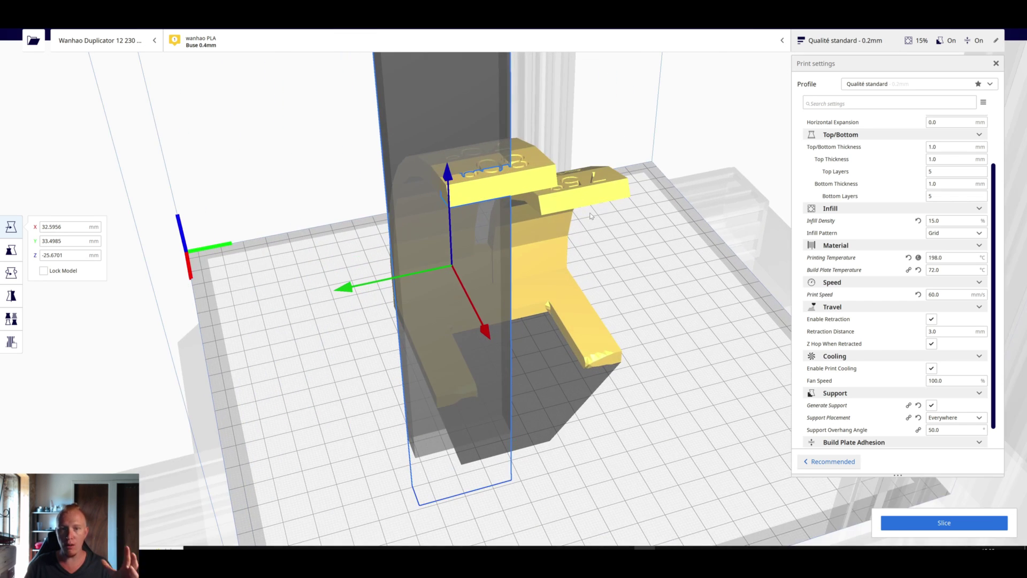
{"action": "right_click_drag", "start_coordinate": [618, 249], "coordinate": [690, 247]}
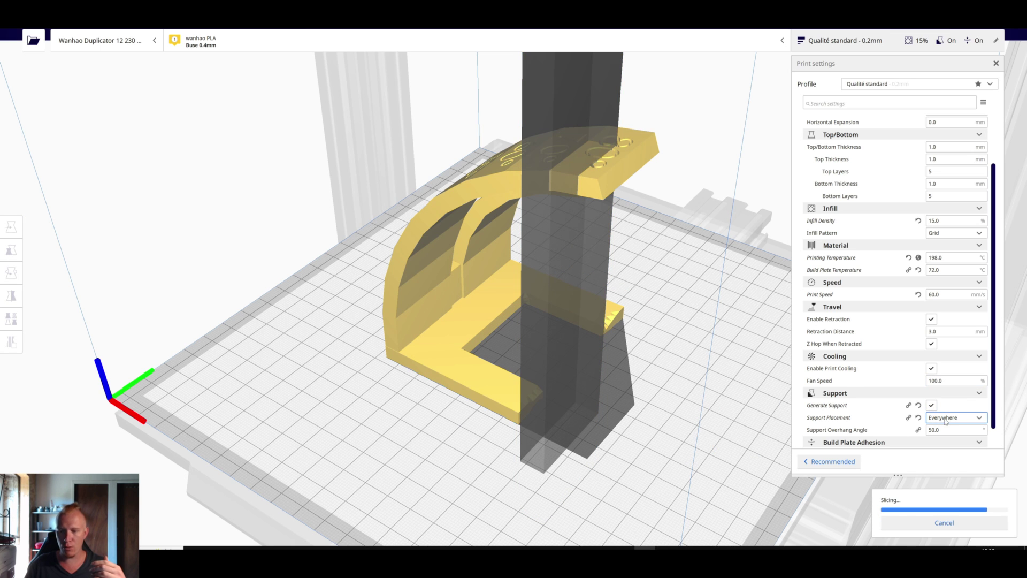
{"action": "right_click_drag", "start_coordinate": [711, 381], "coordinate": [670, 376]}
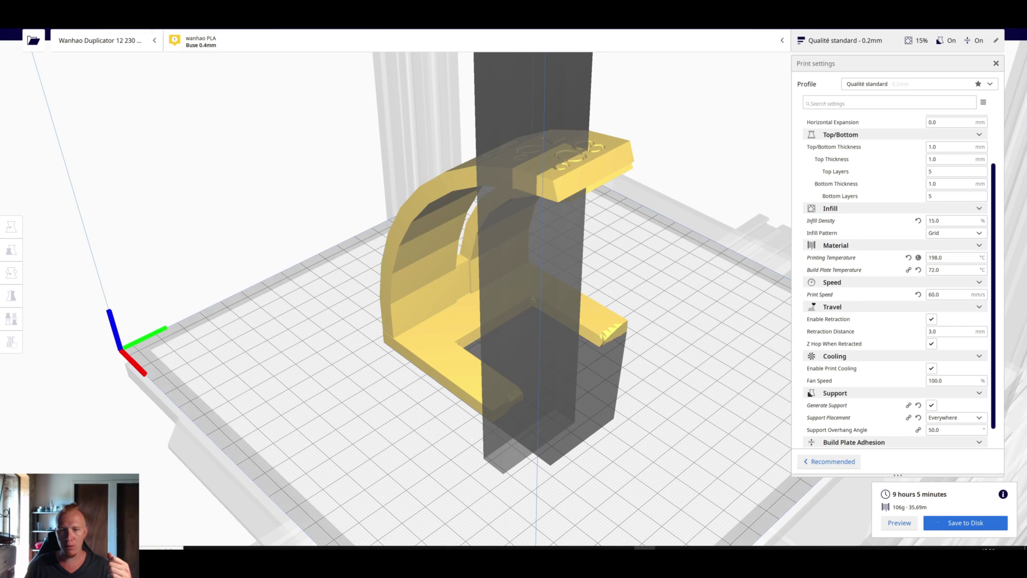
Show the sliced layers in the preview and examine up close where supports are generated around the blockers under the arch
{"action": "left_click", "coordinate": [513, 18]}
{"action": "right_click_drag", "start_coordinate": [638, 290], "coordinate": [668, 320]}
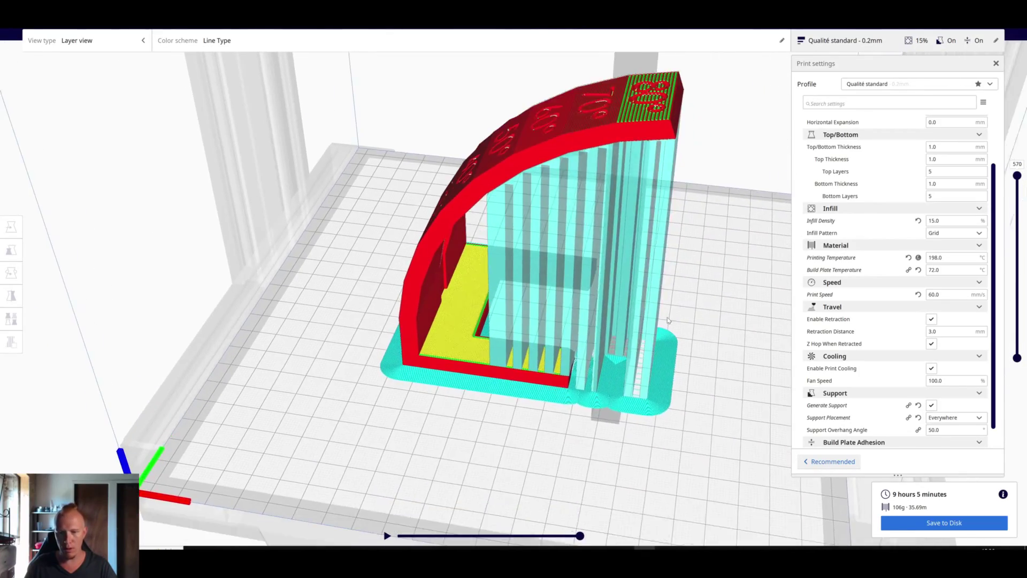
{"action": "scroll", "coordinate": [667, 320], "scroll_direction": "up", "scroll_amount": 6}
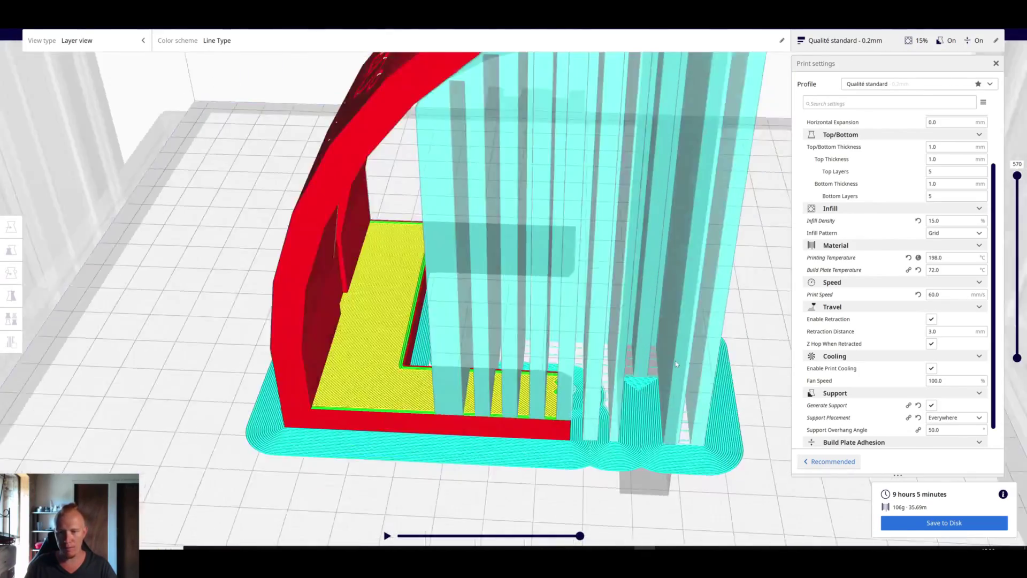
{"action": "right_click_drag", "start_coordinate": [675, 364], "coordinate": [633, 353]}
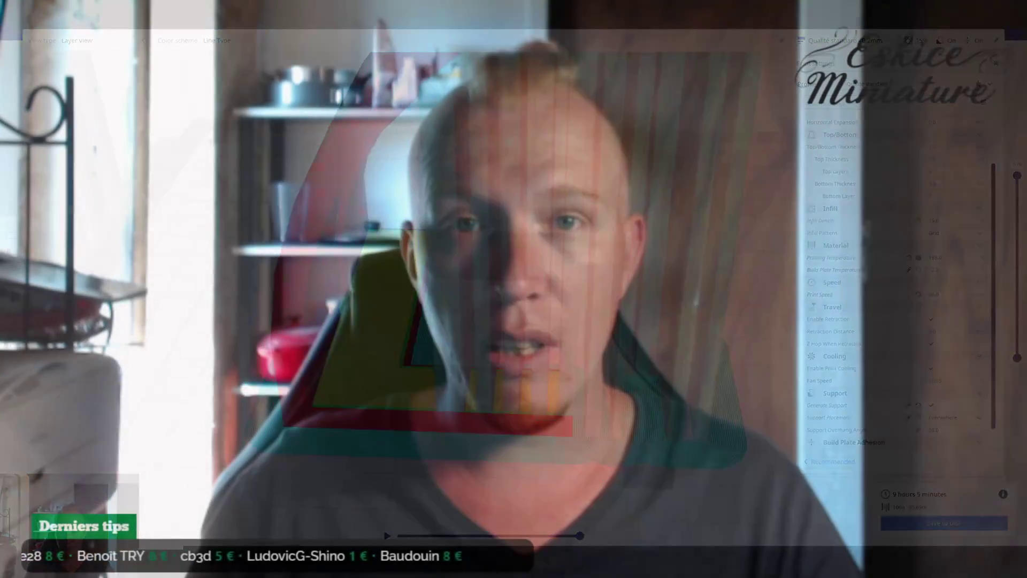